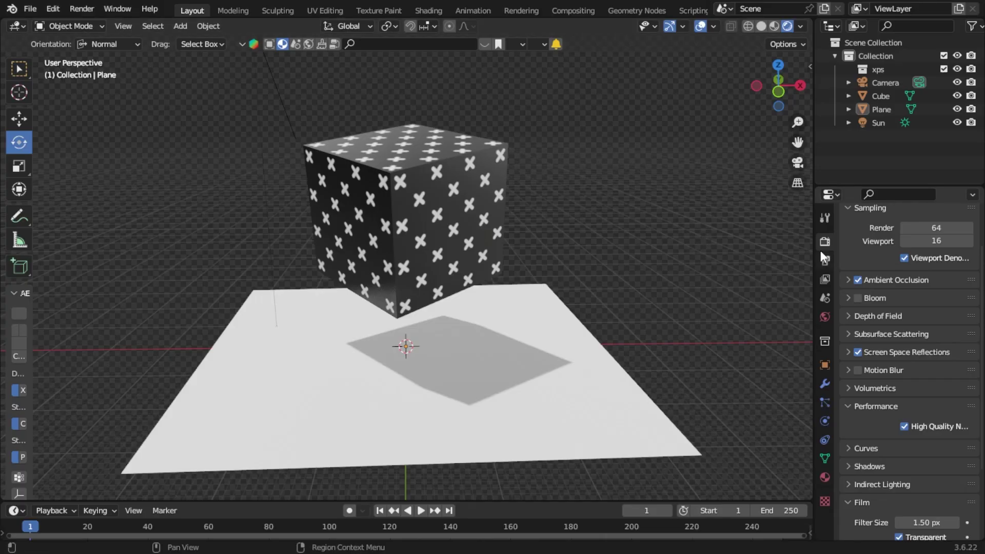
# Check that the scene's render engine is Eevee in the render properties.
pyautogui.scroll(3, 880, 285)
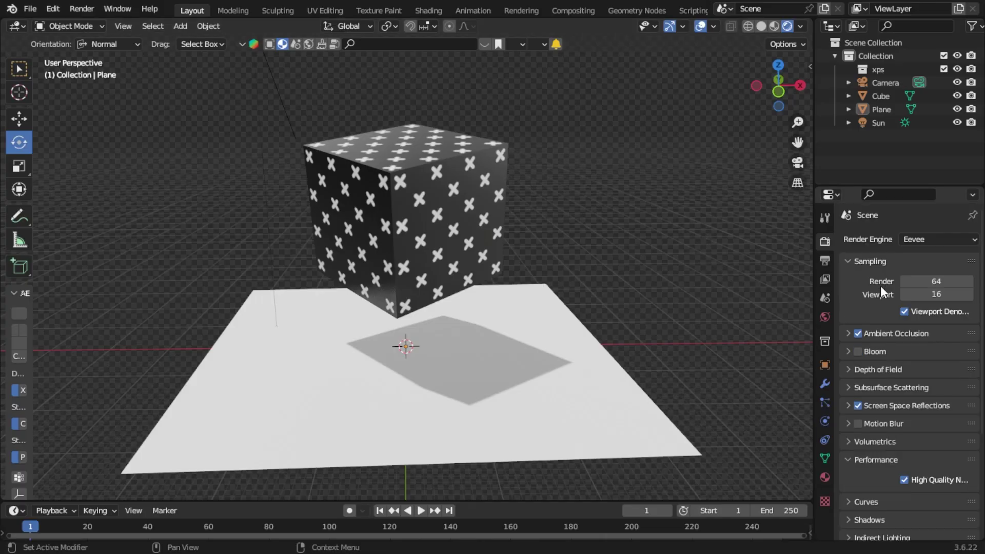
pyautogui.click(915, 238)
pyautogui.click(915, 238)
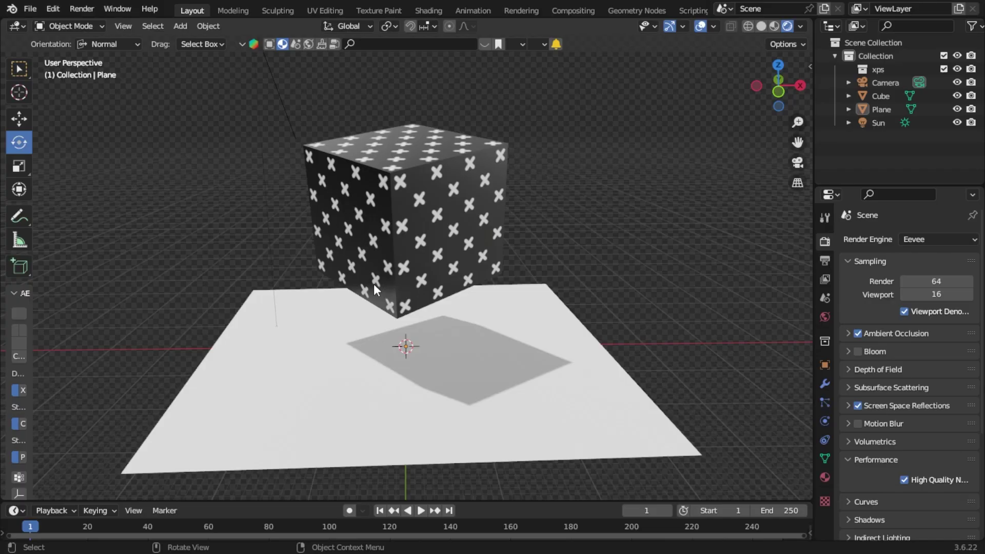
# Give the white plane a new material in the Shading workspace and delete its Principled BSDF node.
pyautogui.click(393, 354)
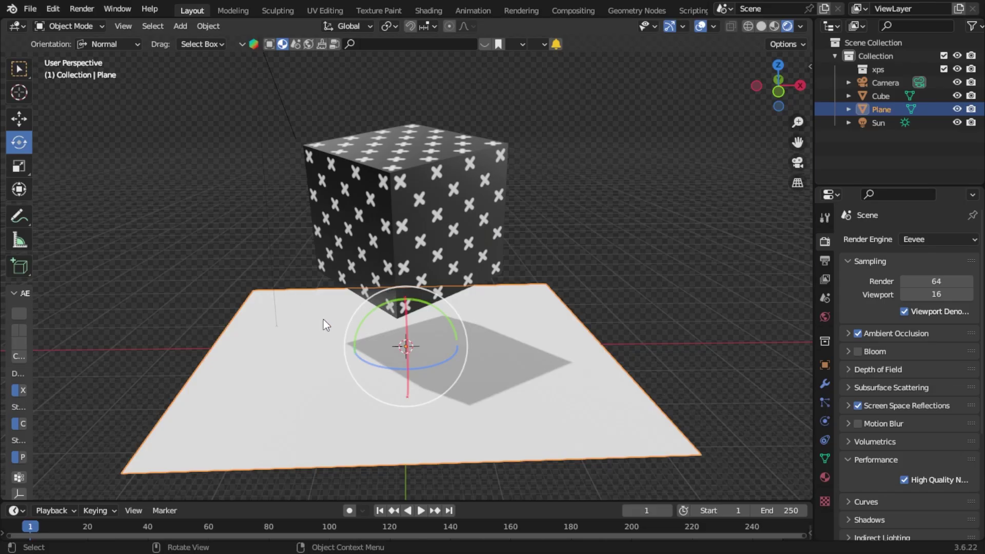
pyautogui.click(420, 11)
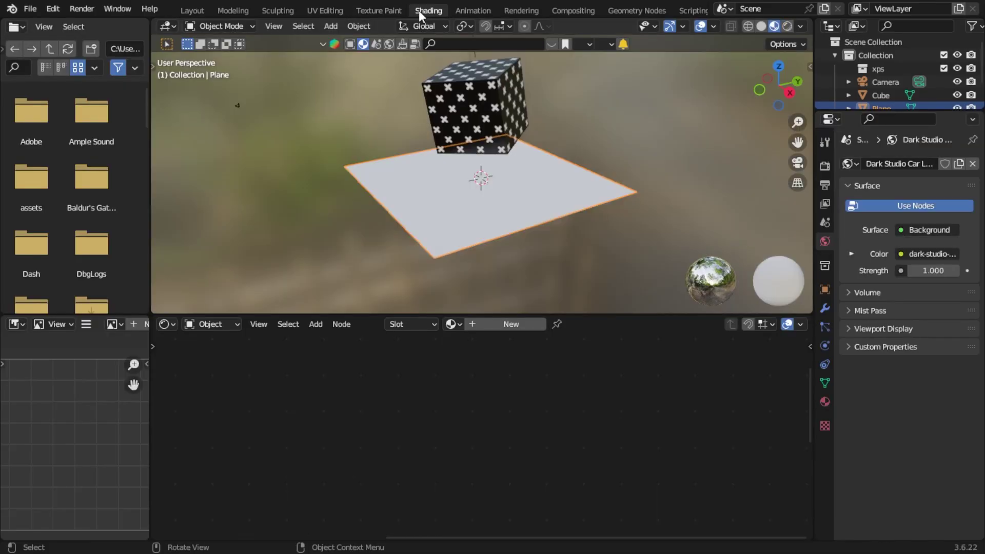
pyautogui.click(508, 324)
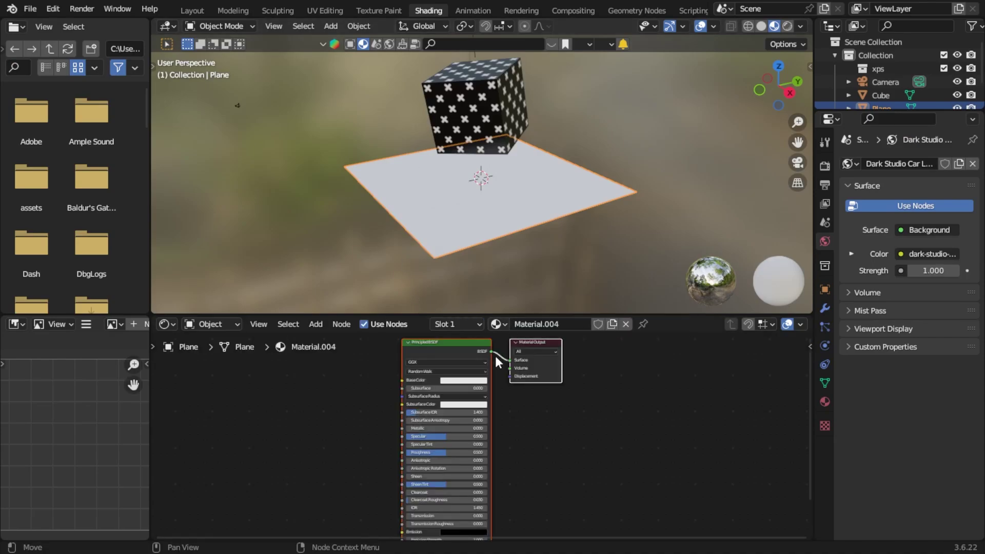
pyautogui.click(441, 343)
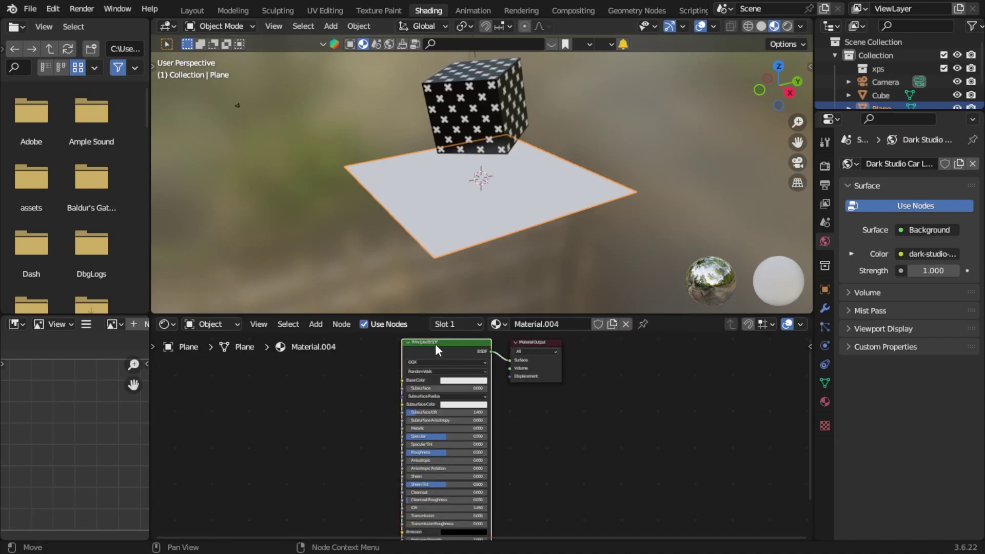
pyautogui.press('x')
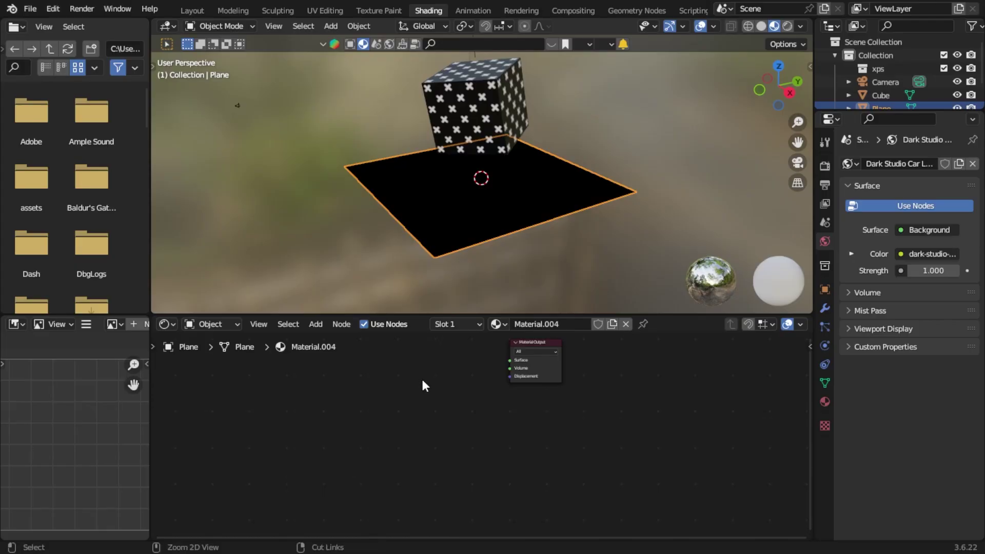
# Add a Color Ramp node and place it to the left of the Material Output node.
pyautogui.hotkey('shift', 'a')
pyautogui.click(424, 379)
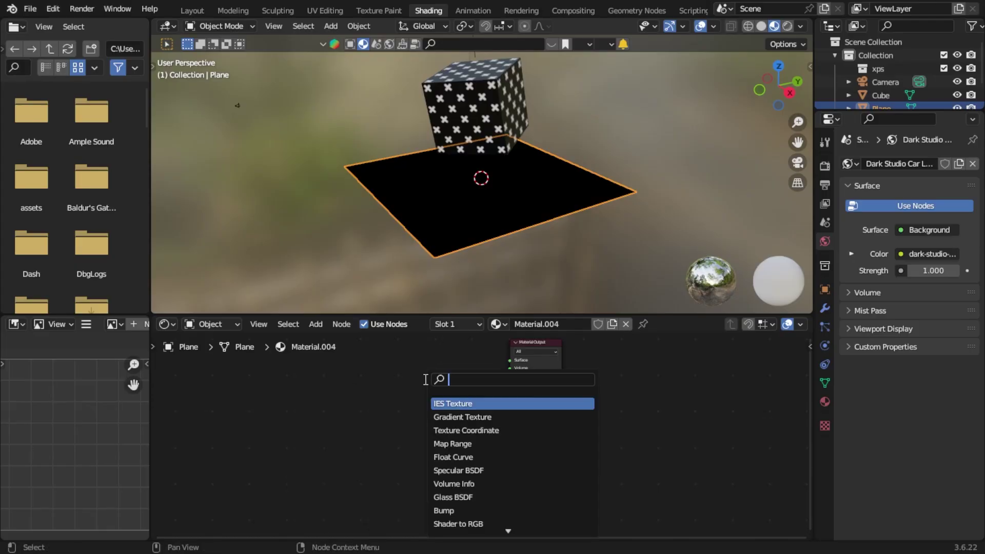
pyautogui.write('colo')
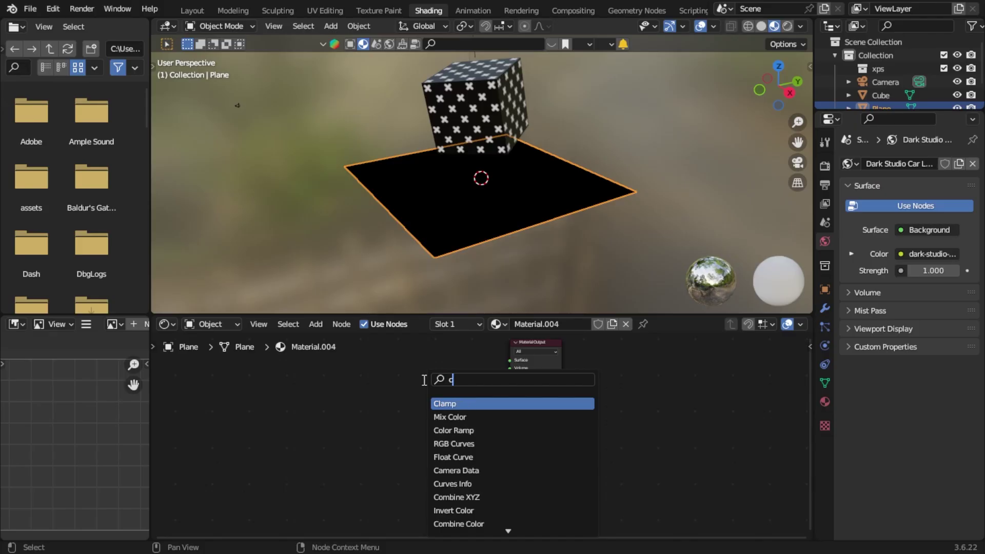
pyautogui.click(467, 417)
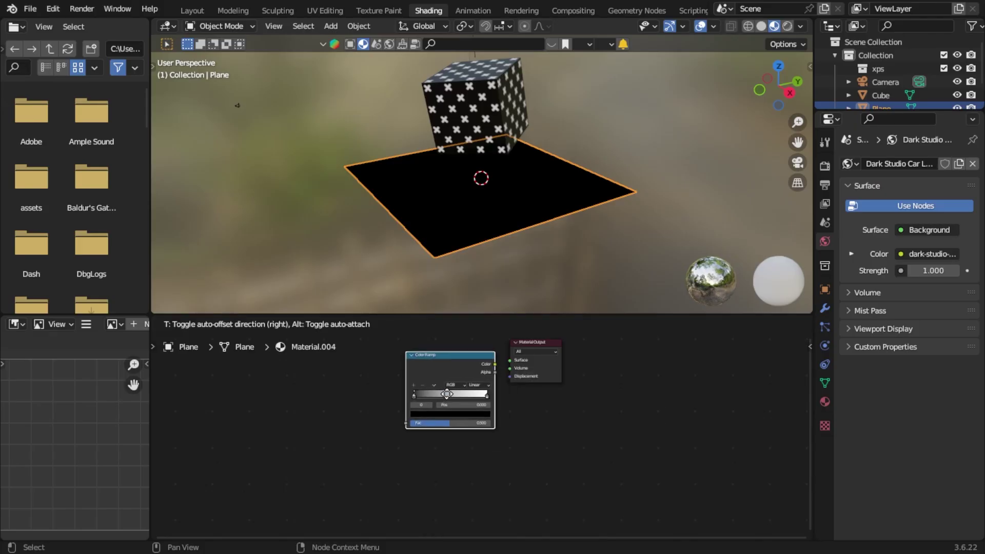
pyautogui.click(441, 392)
# Add a Diffuse BSDF node well to the left of the Color Ramp, leaving a gap between them.
pyautogui.hotkey('shift', 'a')
pyautogui.click(441, 391)
pyautogui.write('ciff')
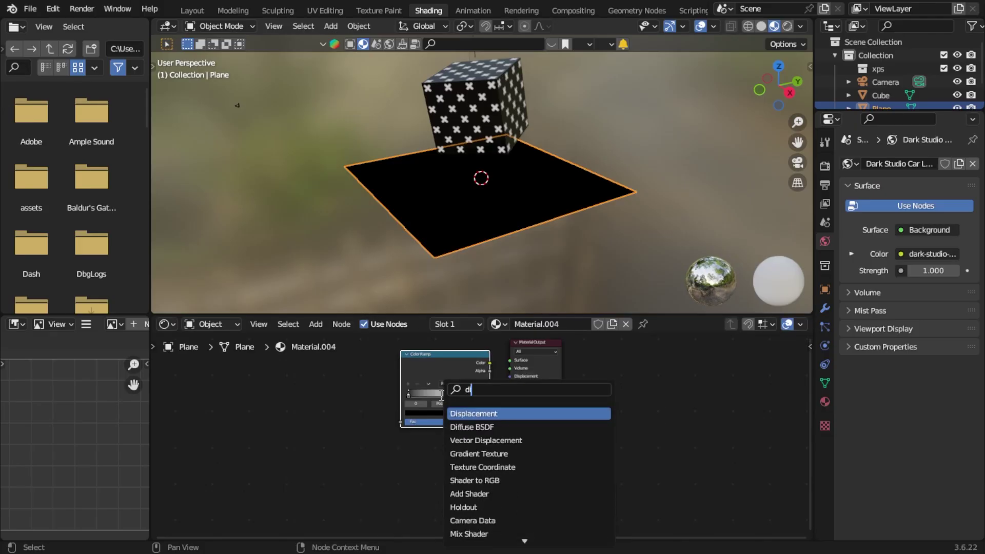
pyautogui.click(455, 413)
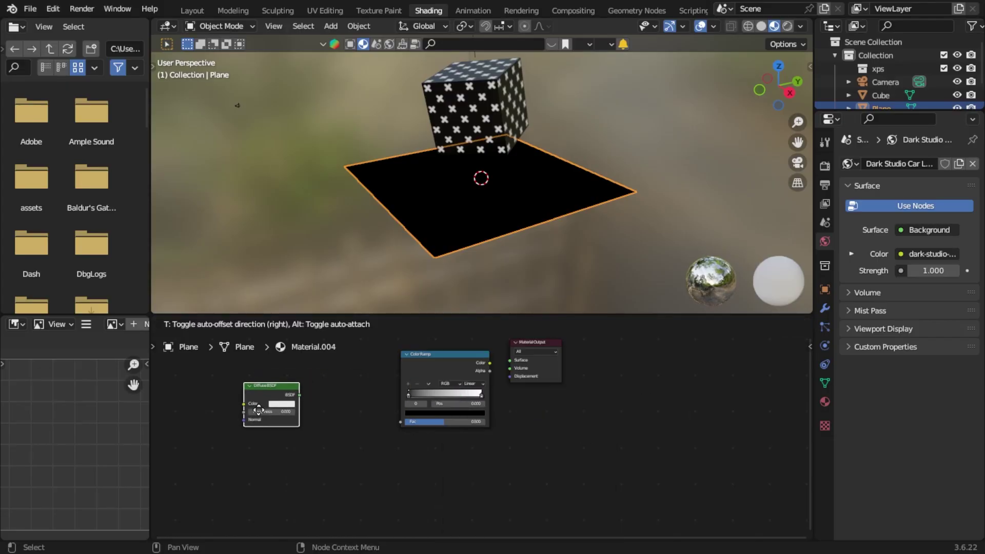
pyautogui.click(260, 414)
# Add a Shader to RGB node between the Diffuse BSDF and the Color Ramp.
pyautogui.hotkey('shift', 'a')
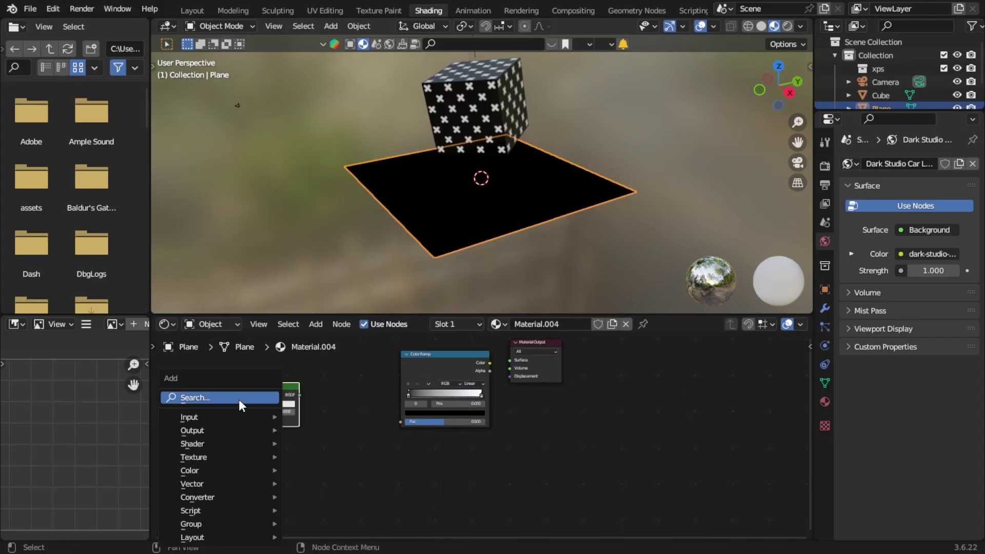
pyautogui.click(250, 398)
pyautogui.write('rgb')
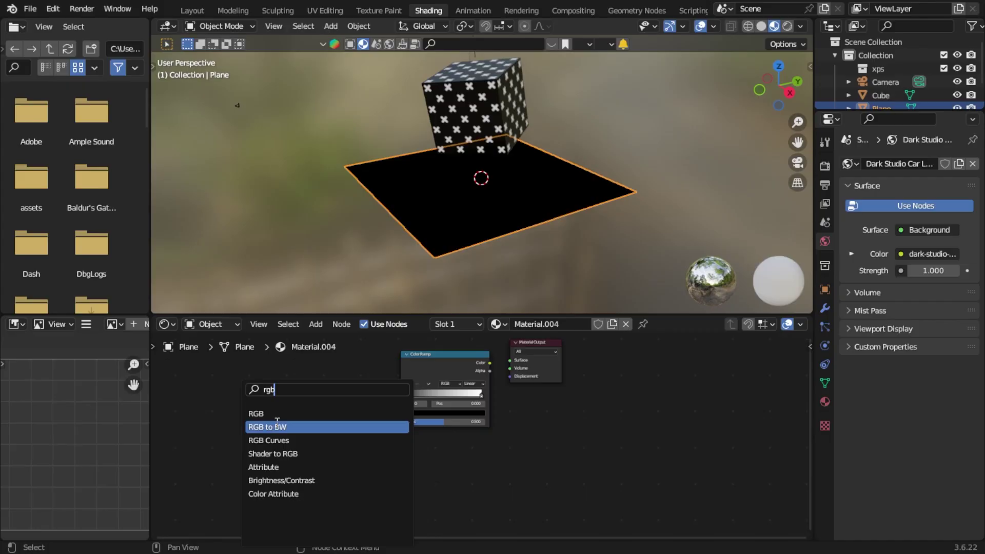
pyautogui.click(277, 453)
pyautogui.click(371, 449)
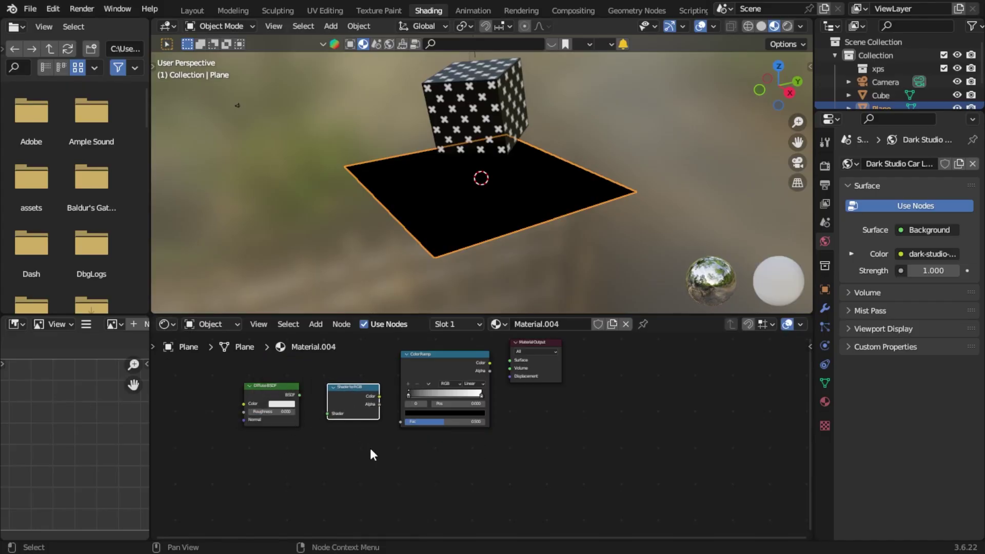
# Add a second Diffuse BSDF node below the Color Ramp.
pyautogui.hotkey('shift', 'a')
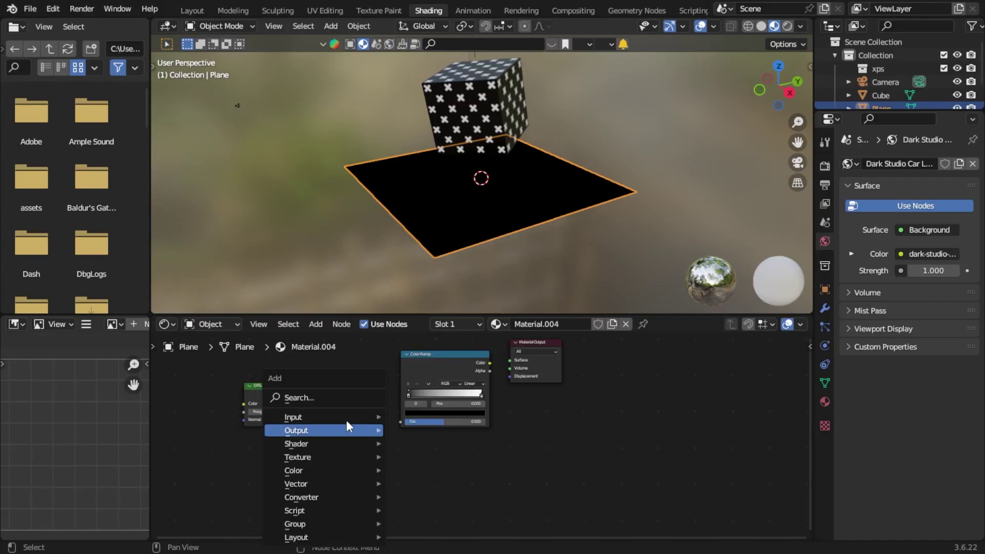
pyautogui.click(333, 399)
pyautogui.write('diff')
pyautogui.click(359, 414)
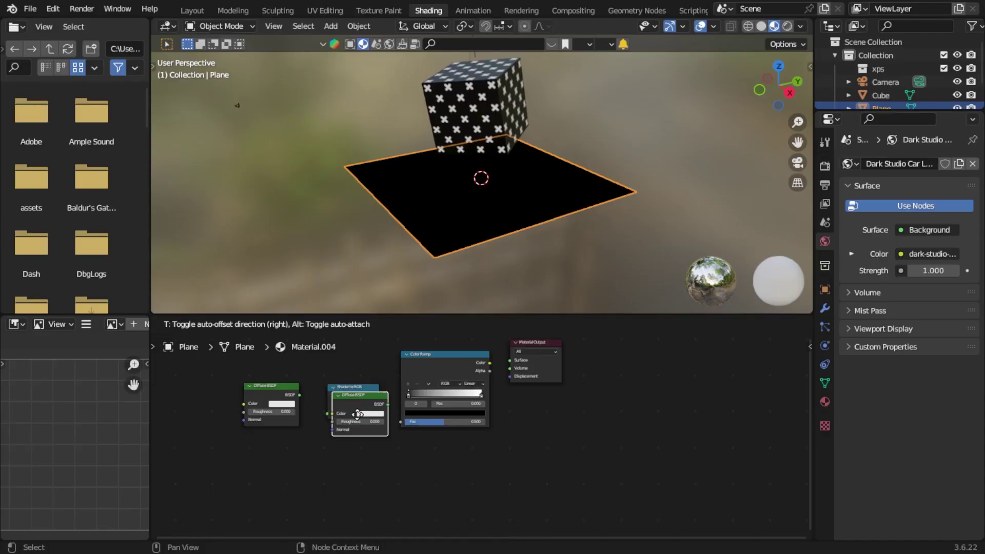
pyautogui.click(451, 465)
# Add a Transparent BSDF node below the second Diffuse BSDF.
pyautogui.hotkey('shift', 'a')
pyautogui.write('trans')
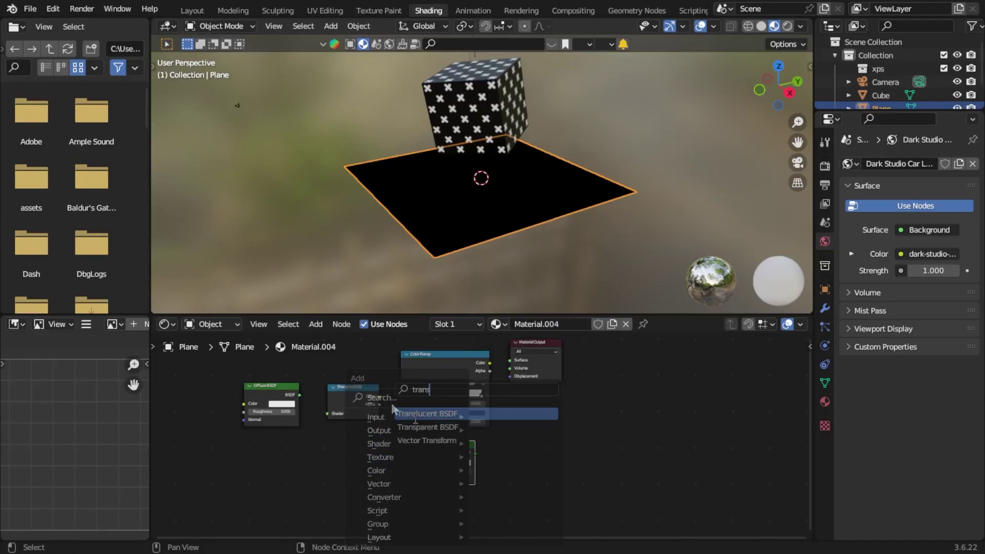
pyautogui.click(421, 426)
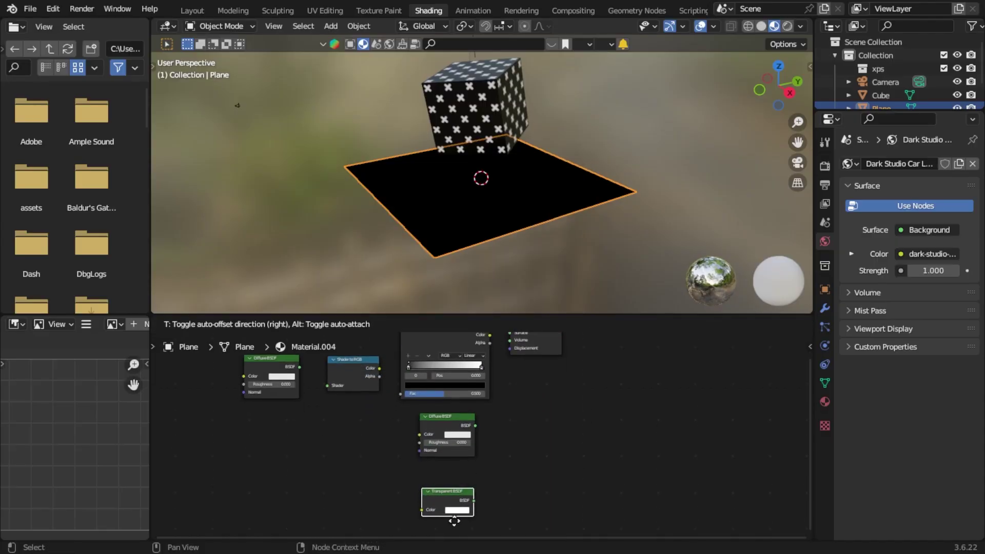
pyautogui.click(454, 477)
pyautogui.rightClick(513, 445)
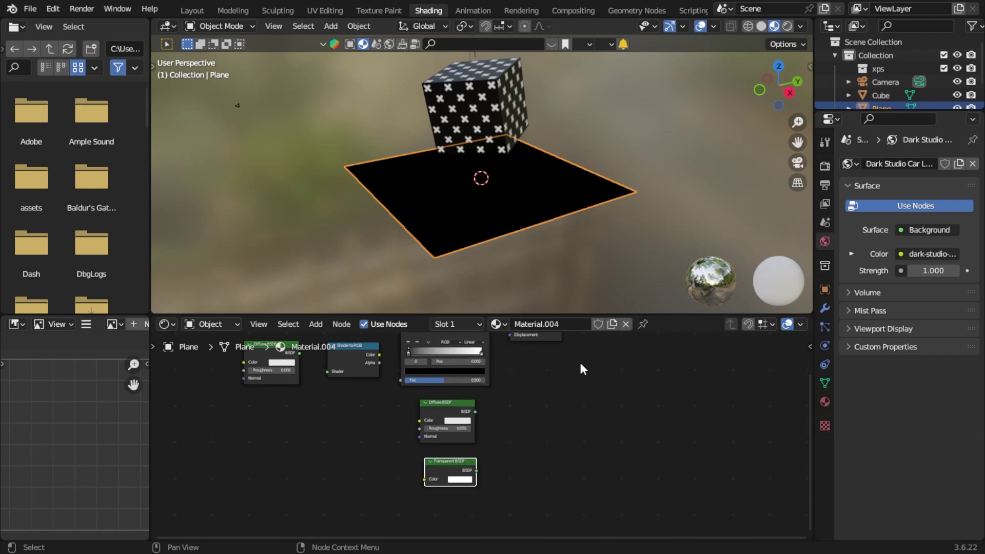
# Move the Material Output node farther right and add a Mix Shader node to the right of the lower Diffuse BSDF.
pyautogui.moveTo(566, 378); pyautogui.dragTo(572, 423, button='middle')
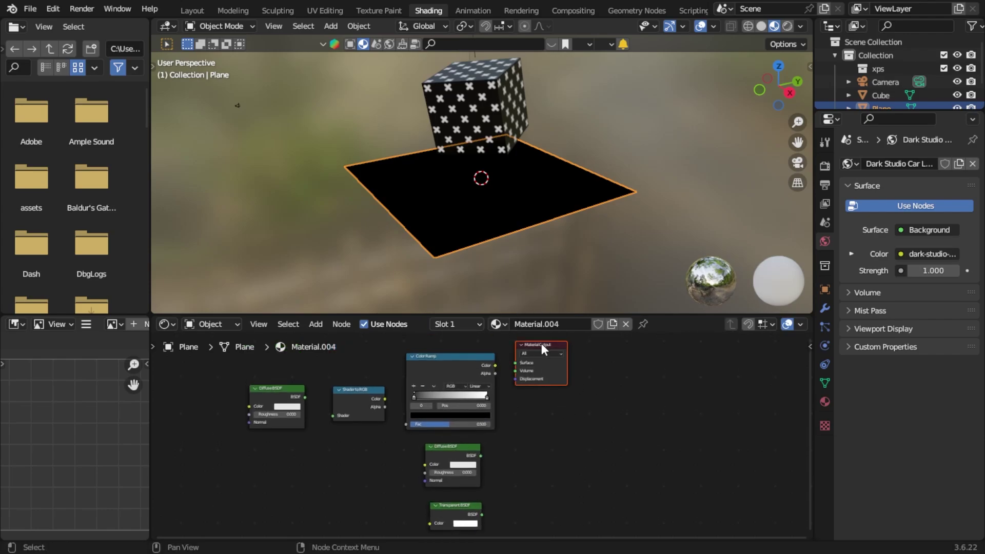
pyautogui.moveTo(540, 344); pyautogui.dragTo(615, 386)
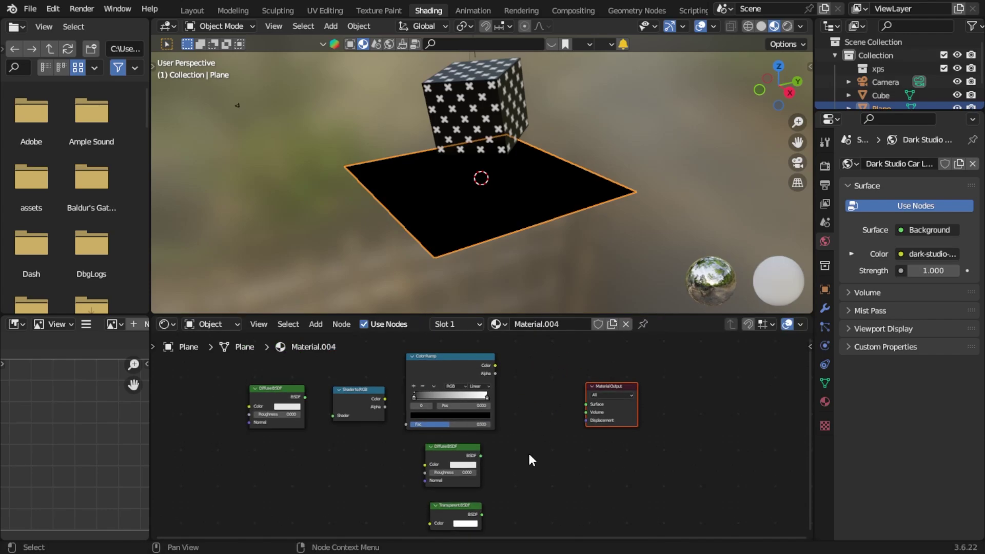
pyautogui.scroll(1, 531, 420)
pyautogui.keyDown('shift'); pyautogui.scroll(-2, 528, 405); pyautogui.keyUp('shift')
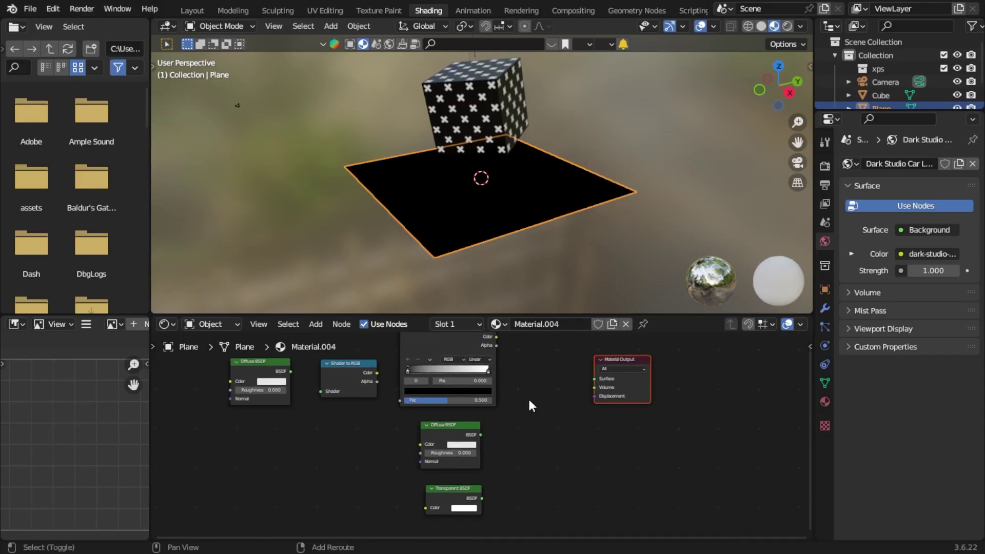
pyautogui.hotkey('shift', 'a')
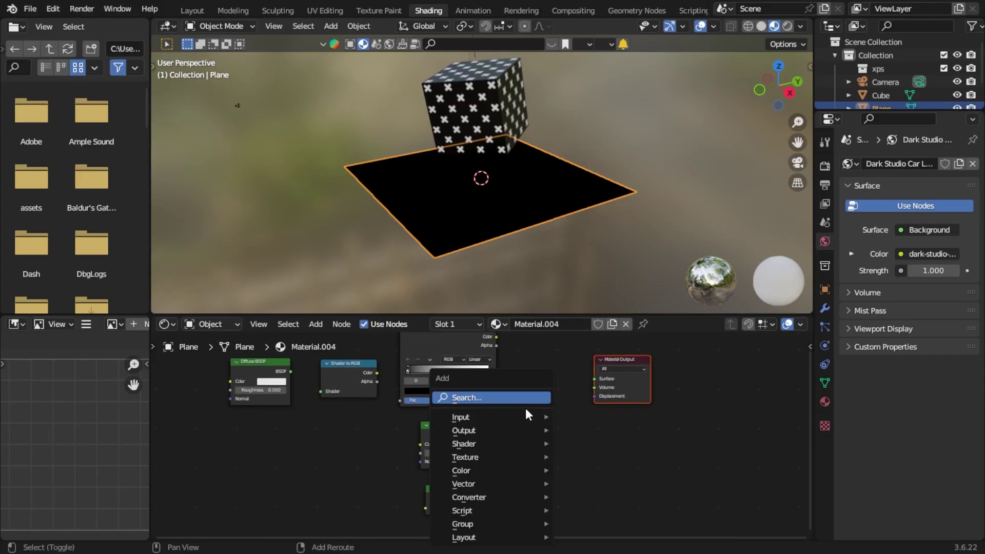
pyautogui.click(526, 408)
pyautogui.write('mix')
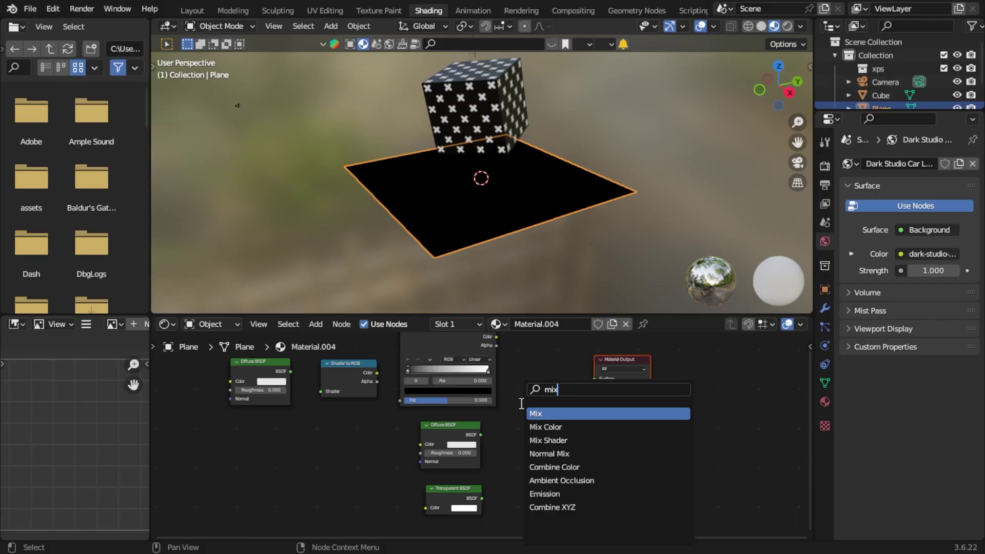
pyautogui.click(550, 441)
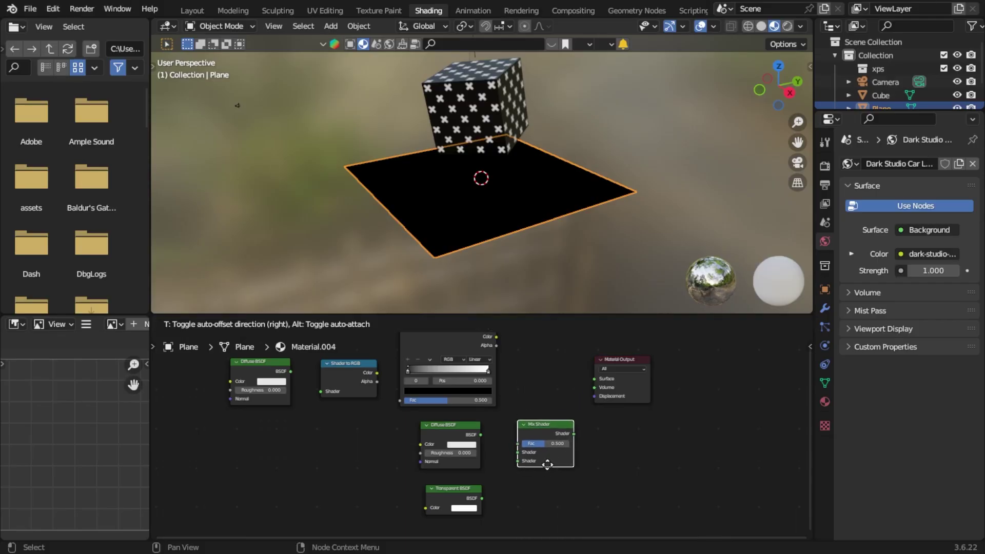
pyautogui.click(549, 467)
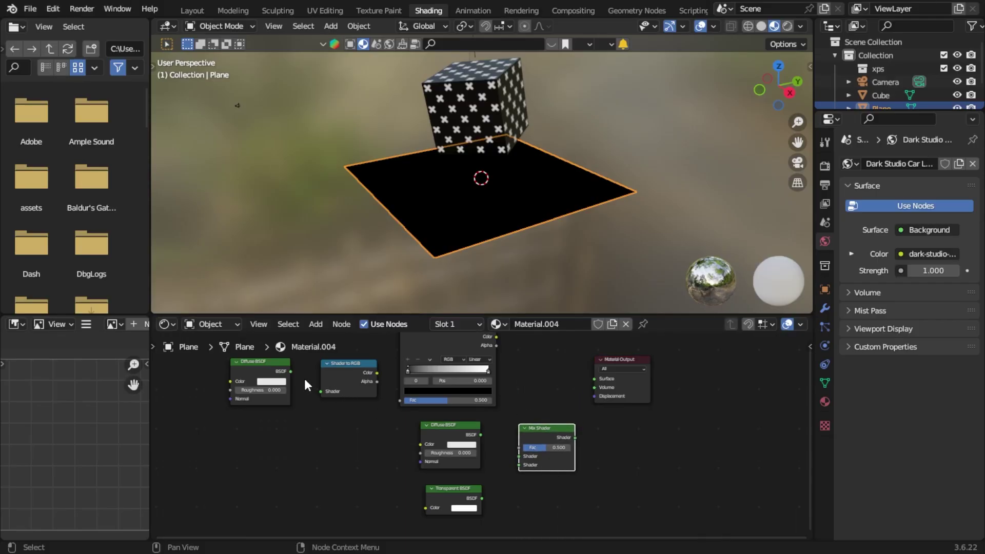
# Chain the first Diffuse BSDF through Shader to RGB and Color Ramp into Mix Shader's Fac, and feed the lower Diffuse and Transparent BSDFs into its Shader inputs.
pyautogui.moveTo(291, 371); pyautogui.dragTo(321, 393)
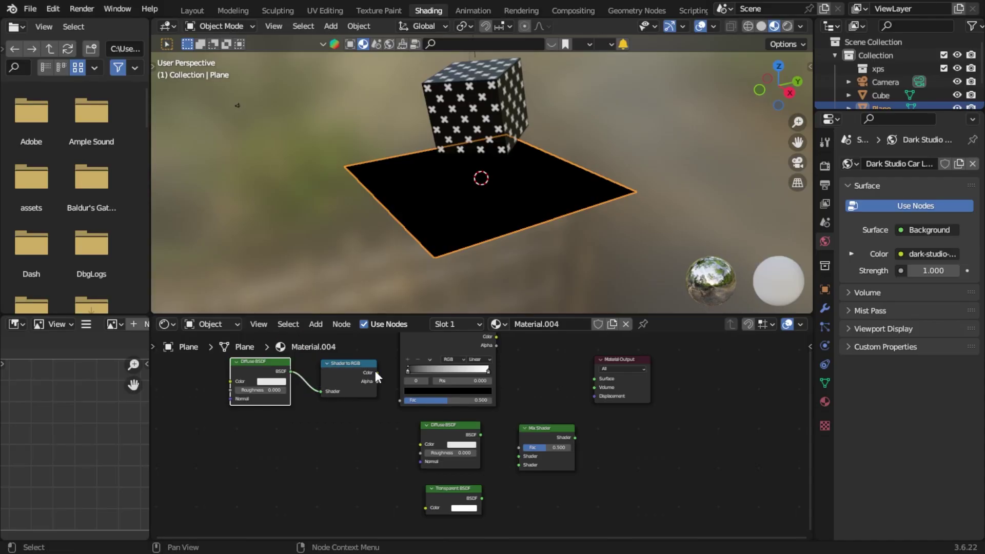
pyautogui.moveTo(375, 373); pyautogui.dragTo(399, 400)
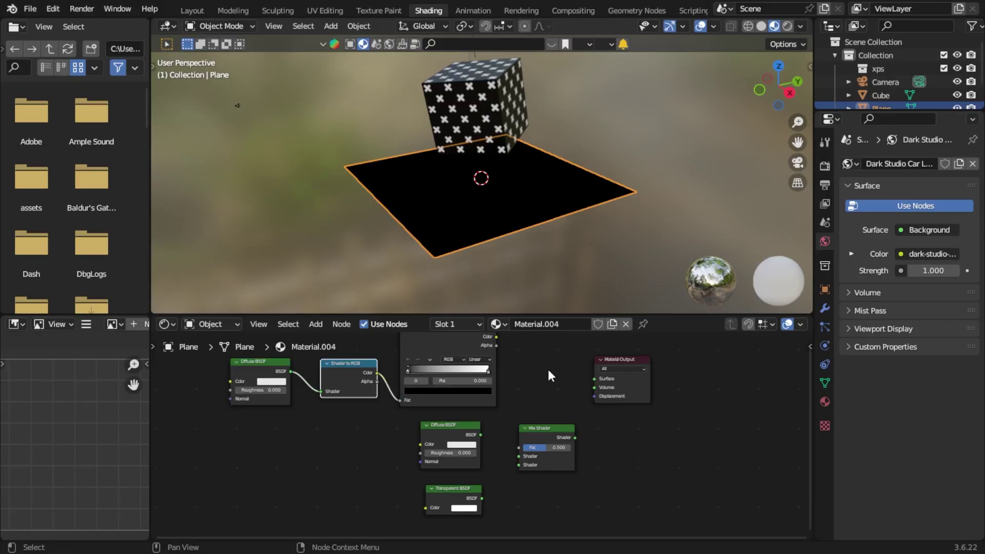
pyautogui.moveTo(550, 376)
pyautogui.mouseDown(button='middle')
pyautogui.moveTo(556, 401)
pyautogui.moveTo(516, 369)
pyautogui.moveTo(536, 379)
pyautogui.mouseUp(button='middle')
pyautogui.moveTo(503, 348); pyautogui.dragTo(533, 465)
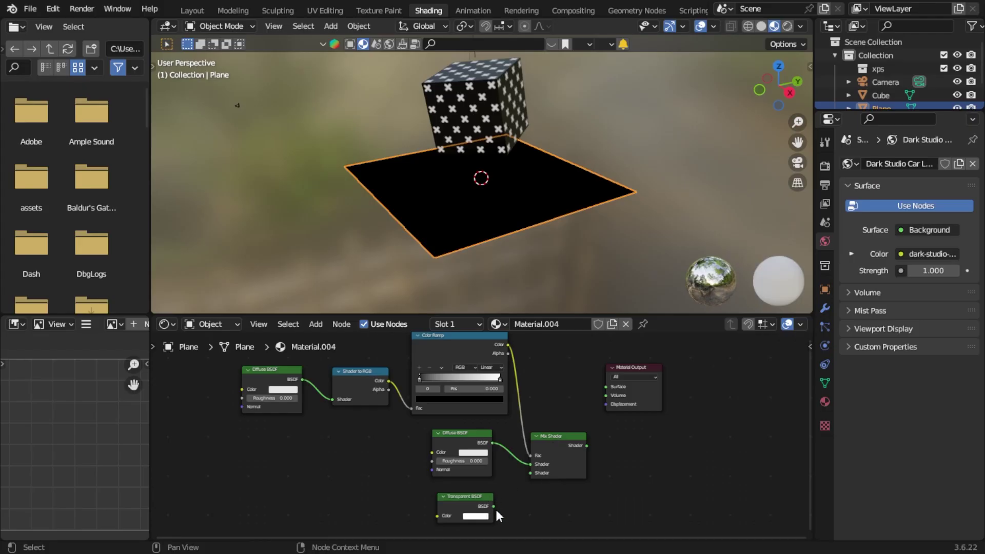
pyautogui.moveTo(493, 506); pyautogui.dragTo(531, 472)
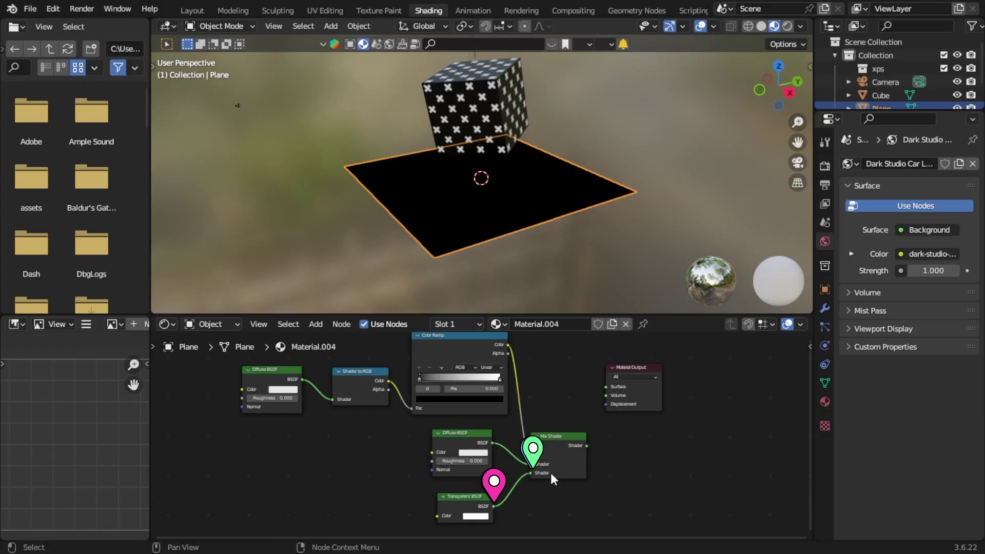
# Darken the lower Diffuse BSDF's color to dark grey and connect the Mix Shader to the Material Output's Surface input.
pyautogui.click(472, 454)
pyautogui.moveTo(527, 361); pyautogui.dragTo(528, 380)
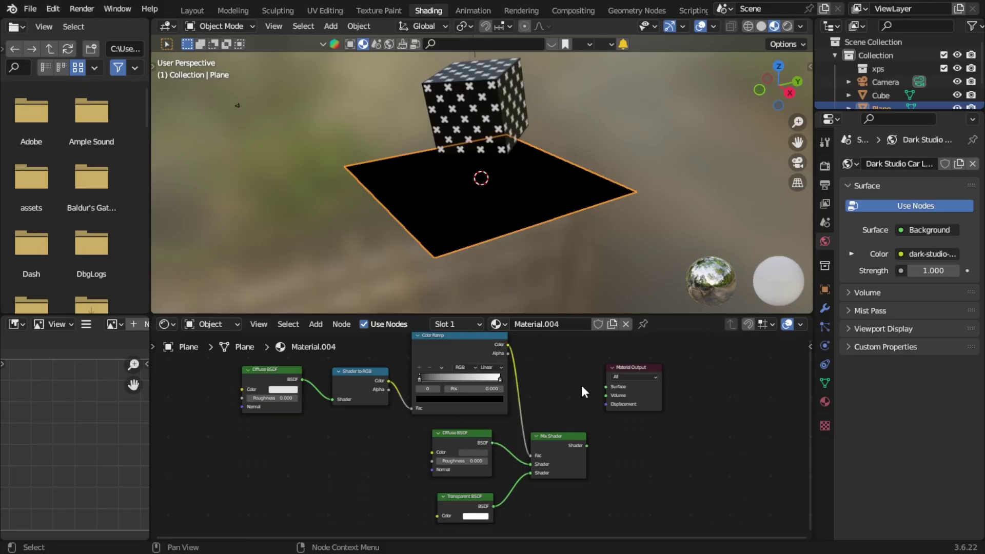
pyautogui.moveTo(587, 445); pyautogui.dragTo(603, 386)
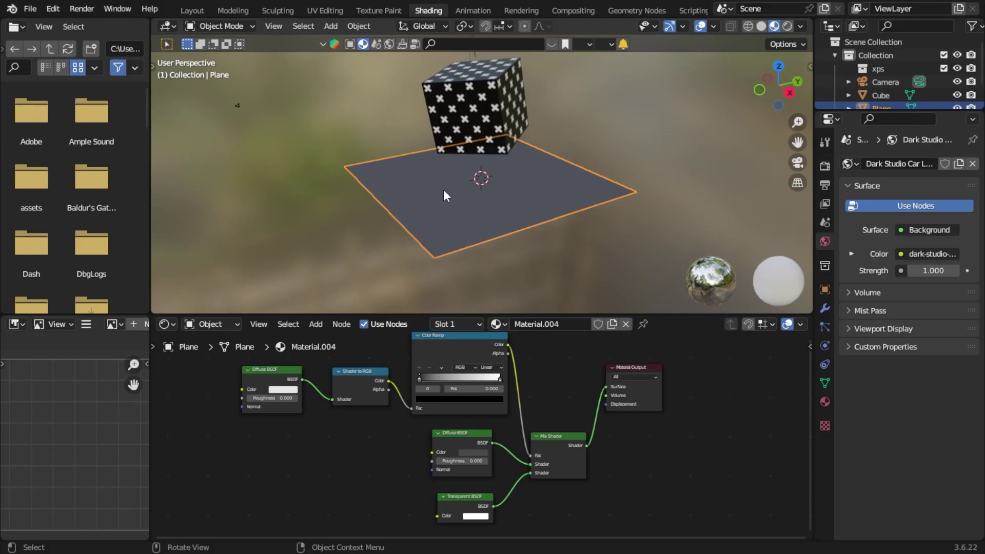
# Return to the Layout workspace and examine how the plane's new material renders the cube's shadow.
pyautogui.click(198, 10)
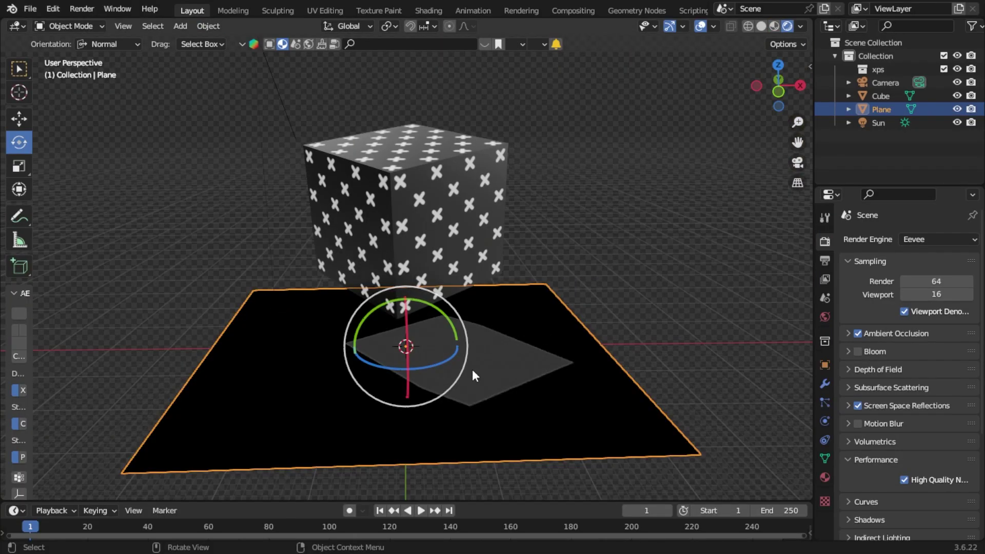
pyautogui.scroll(-3, 295, 118)
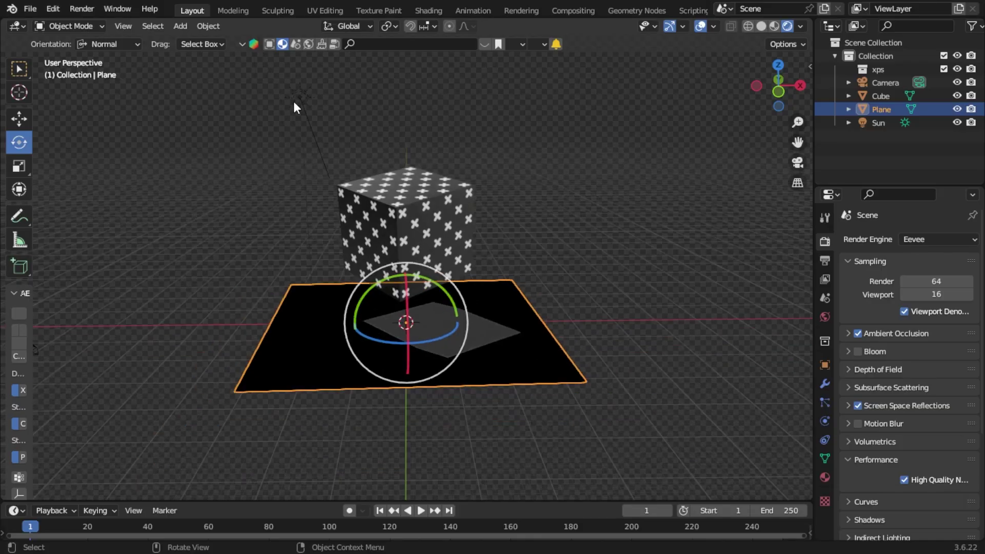
pyautogui.click(294, 101)
pyautogui.moveTo(324, 165)
pyautogui.mouseDown()
pyautogui.moveTo(311, 170)
pyautogui.moveTo(325, 171)
pyautogui.mouseUp()
pyautogui.scroll(2, 462, 314)
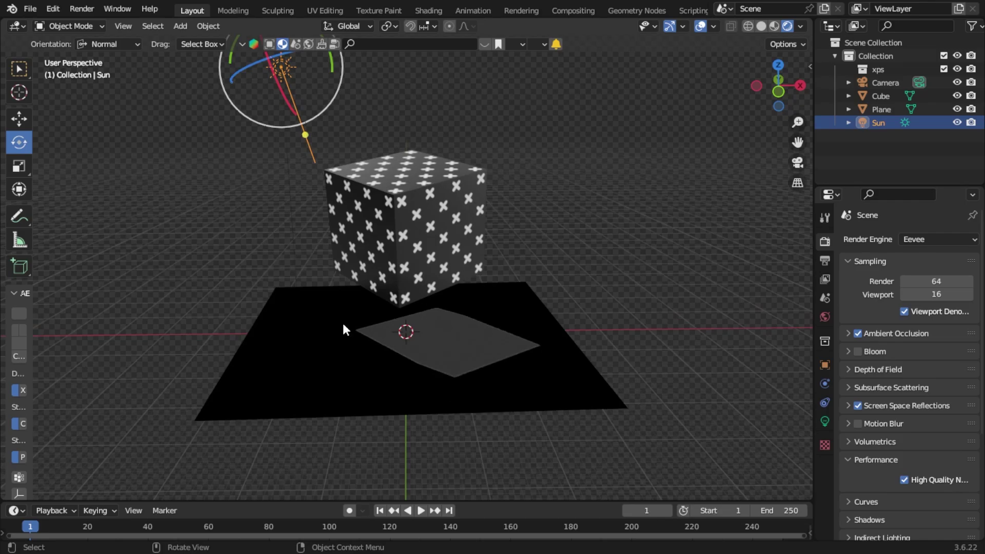
# Enable Backface Culling in the plane's material settings.
pyautogui.click(321, 339)
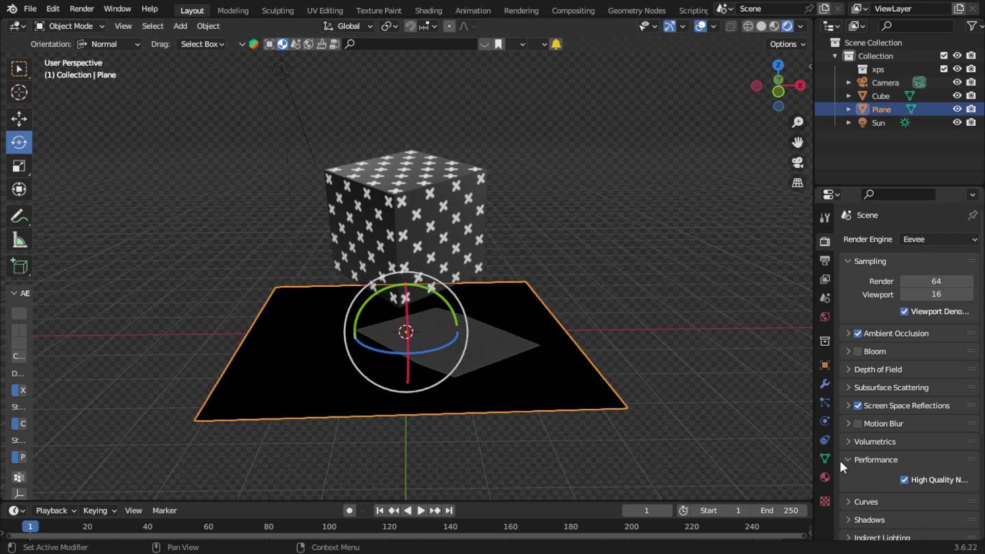
pyautogui.click(825, 476)
pyautogui.scroll(-5, 874, 369)
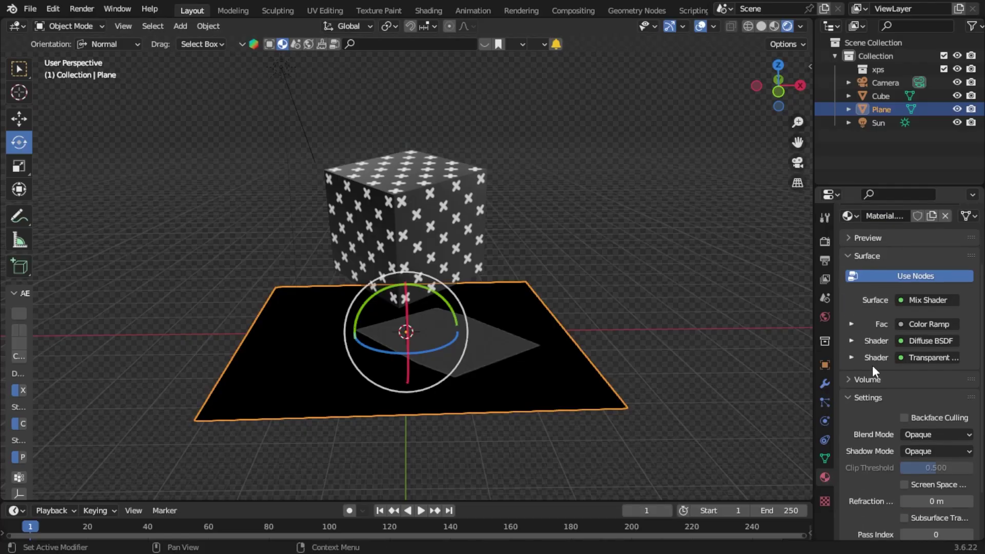
pyautogui.click(908, 392)
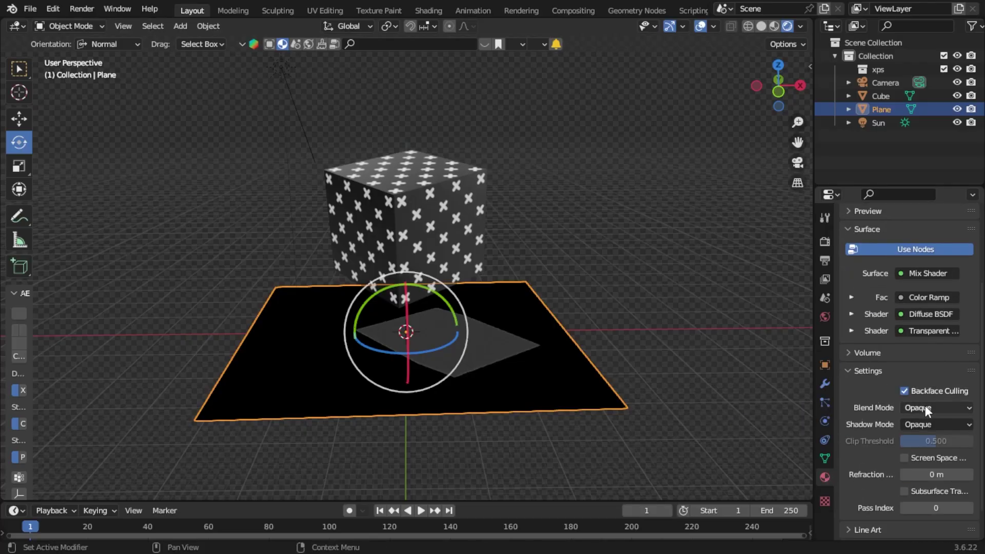
# Set the plane material's Shadow Mode to Alpha Clip and its Blend Mode to Alpha Blend.
pyautogui.click(930, 423)
pyautogui.click(915, 470)
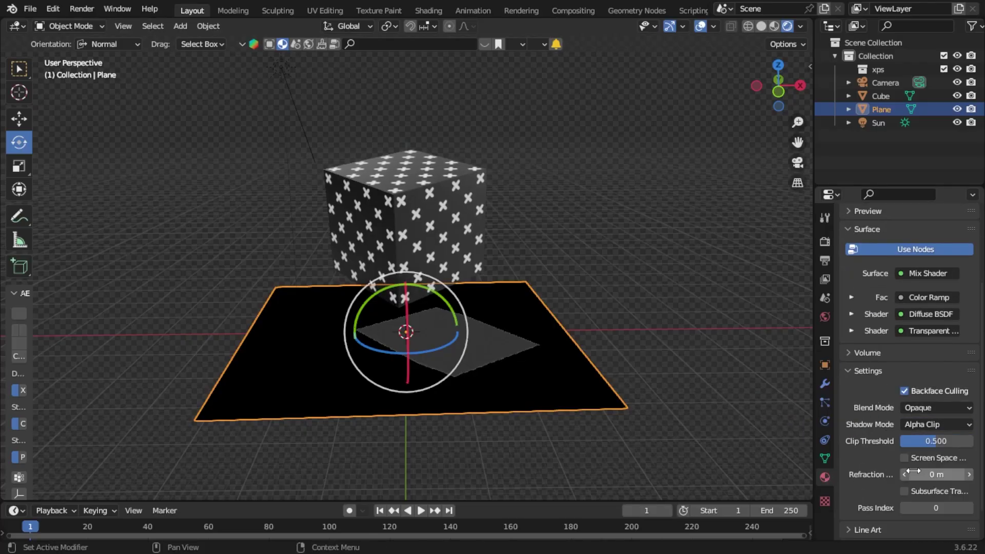
pyautogui.click(927, 408)
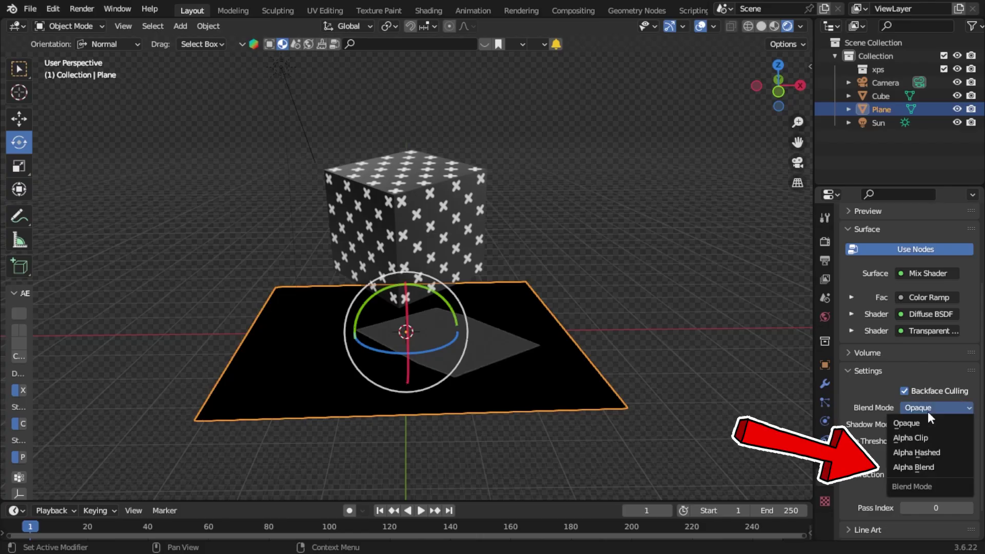
pyautogui.click(909, 468)
pyautogui.scroll(3, 480, 368)
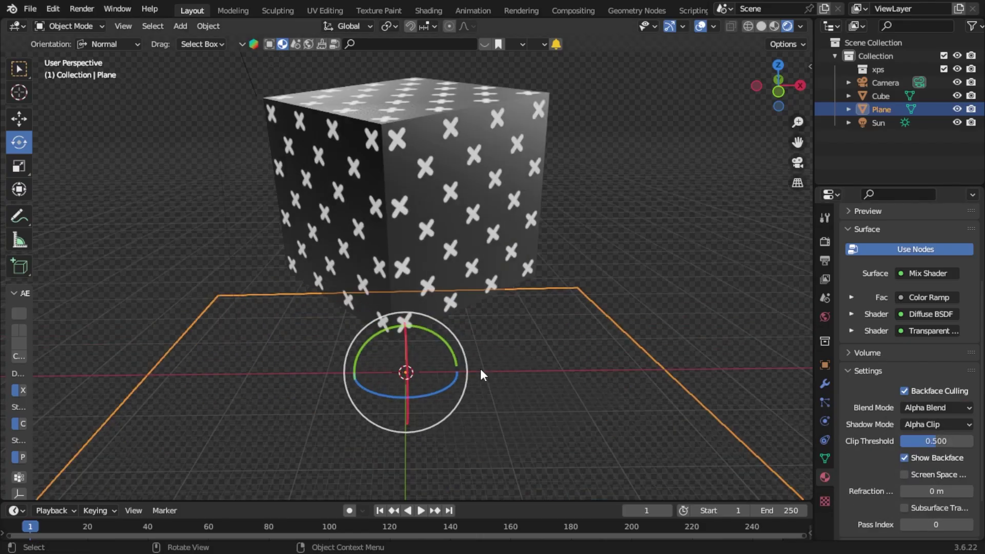
pyautogui.scroll(-3, 480, 368)
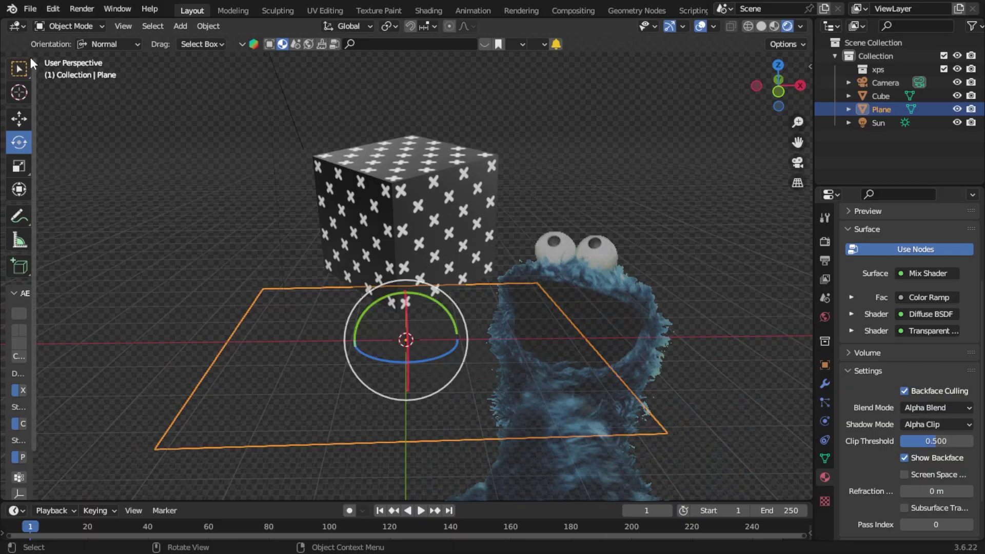
# Add a second mesh plane at the scene centre and scale it up well beyond the cube's footprint.
pyautogui.click(180, 26)
pyautogui.moveTo(205, 41)
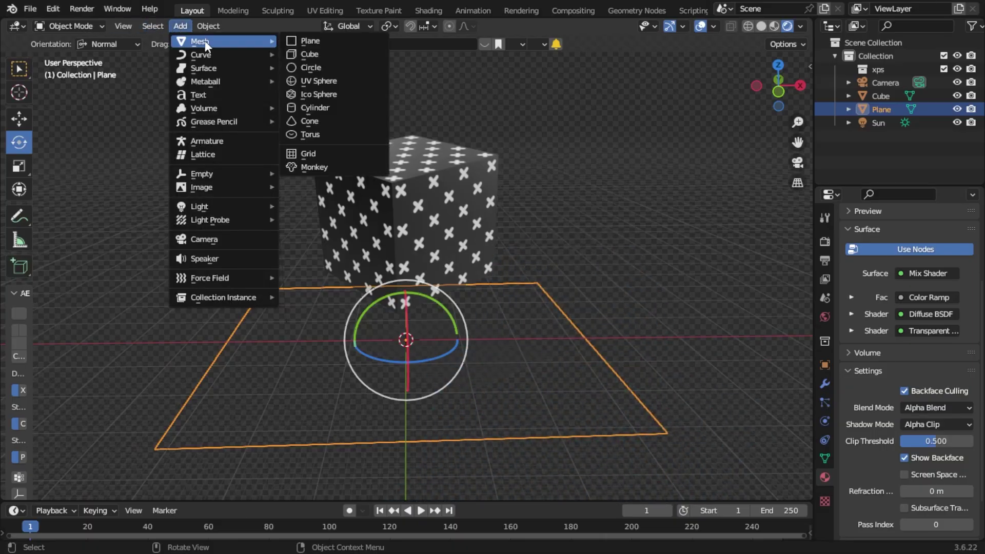
pyautogui.click(298, 42)
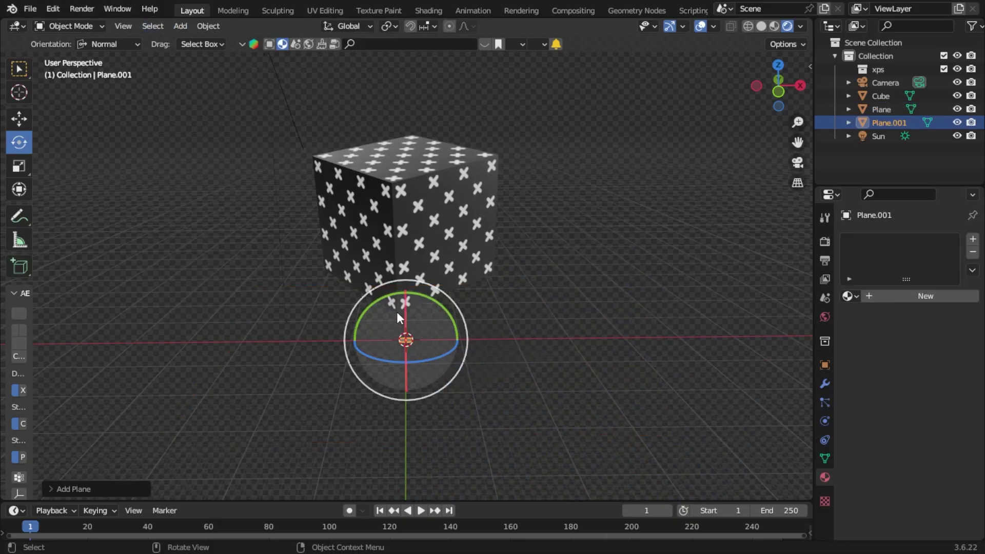
pyautogui.press('s')
pyautogui.click(380, 336)
pyautogui.press('s')
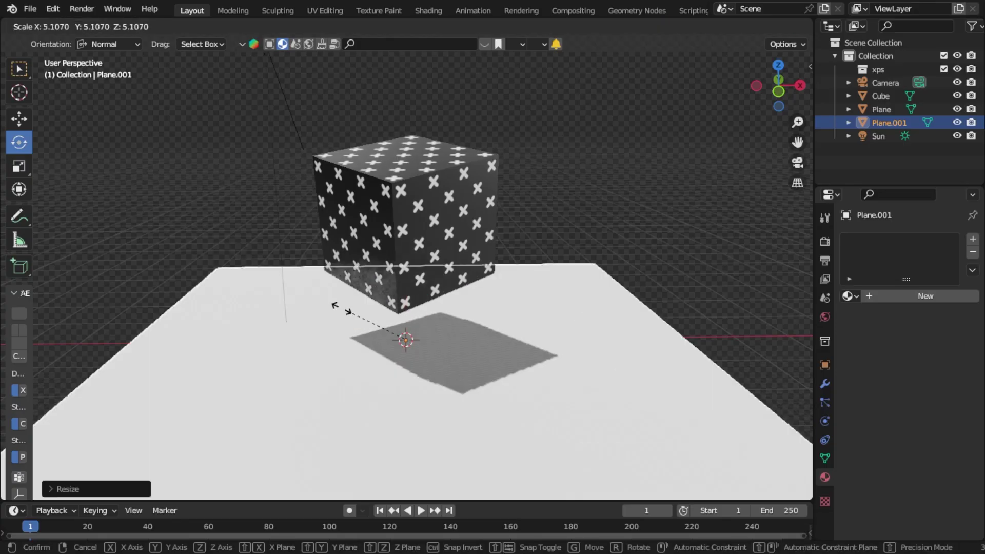
pyautogui.click(292, 299)
# Move the new plane below the shadow-catcher plane and offset it towards the front.
pyautogui.hotkey('shift', 'space')
pyautogui.press('g')
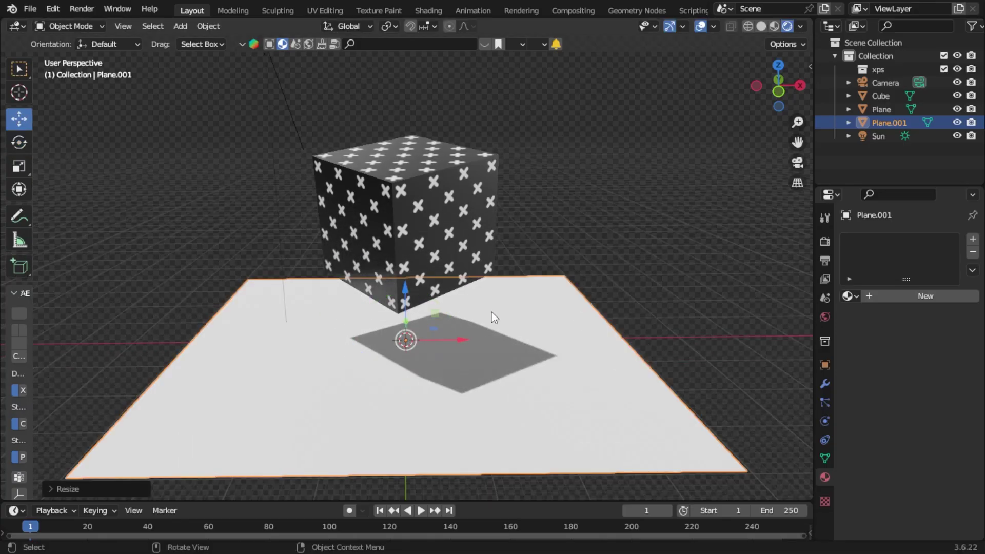
pyautogui.moveTo(404, 295); pyautogui.dragTo(521, 446)
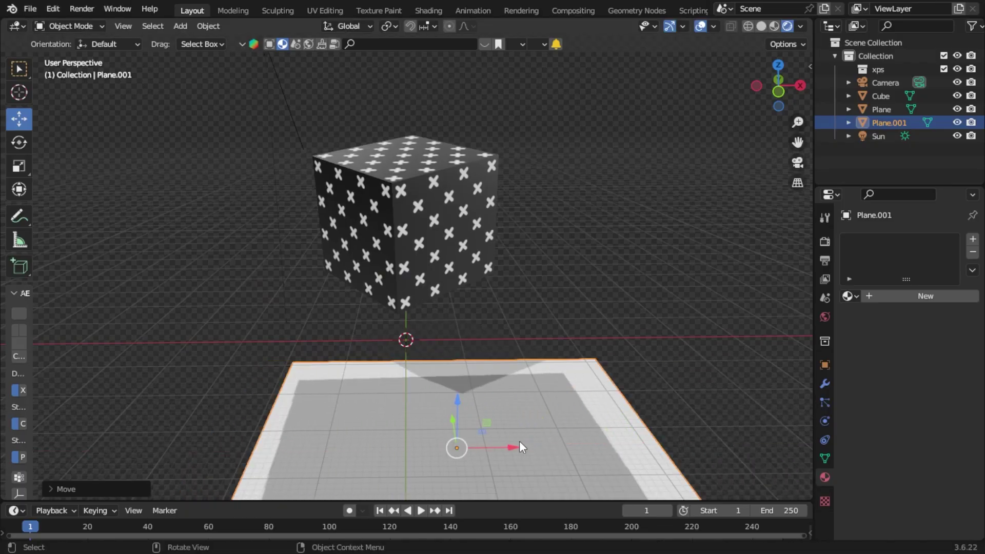
pyautogui.moveTo(449, 407); pyautogui.dragTo(450, 352)
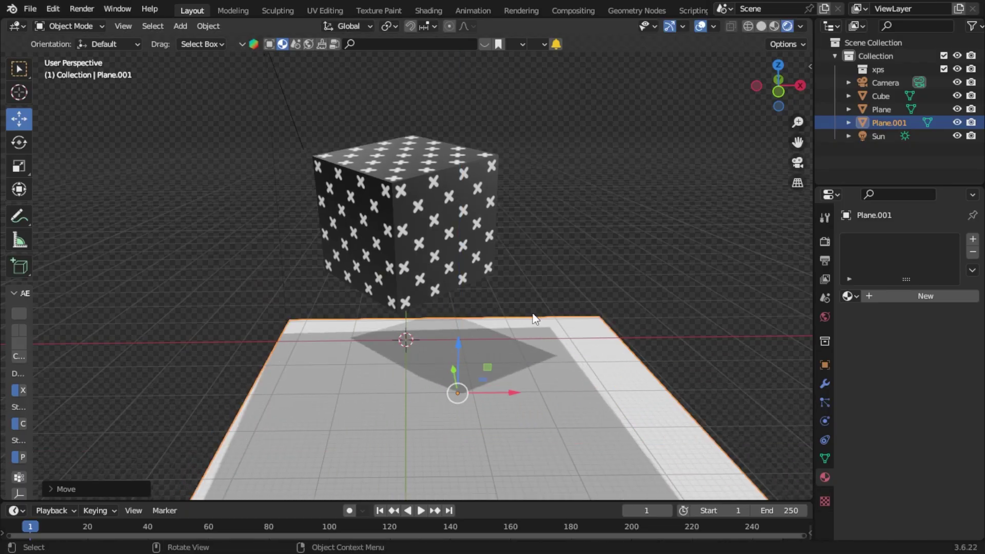
# Select the shadow-catcher plane and lower it slightly along the Z axis.
pyautogui.click(428, 254)
pyautogui.click(481, 401)
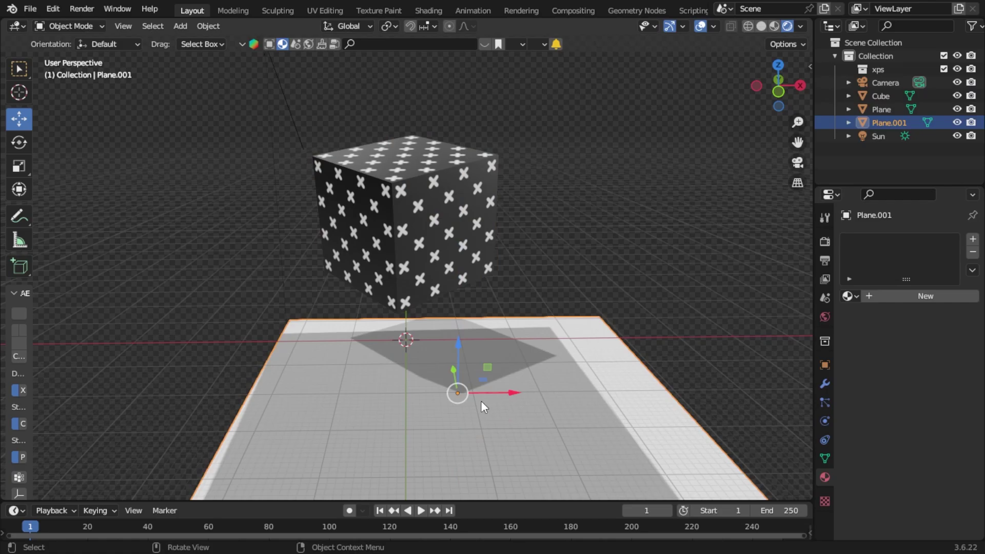
pyautogui.click(532, 400)
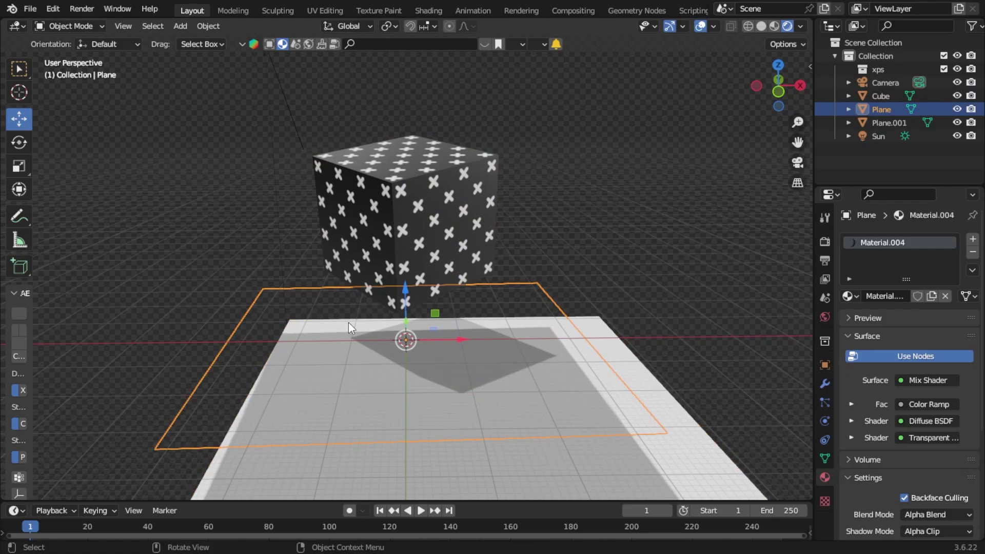
pyautogui.moveTo(405, 290)
pyautogui.mouseDown()
pyautogui.moveTo(404, 257)
pyautogui.moveTo(405, 301)
pyautogui.mouseUp()
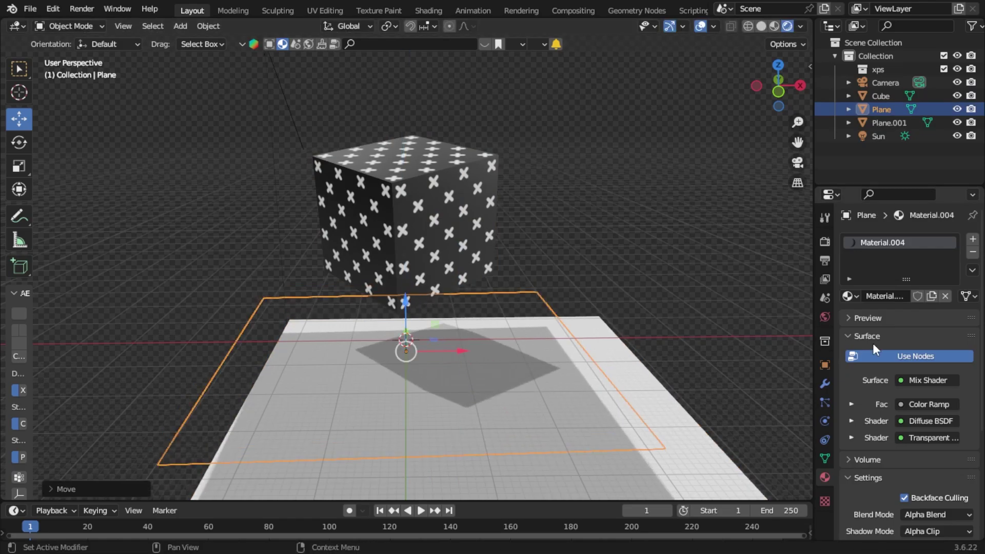
# Adjust the Color Ramp in the shadow-catcher material by moving the black stop inward and the white stop to about 0.7.
pyautogui.click(851, 405)
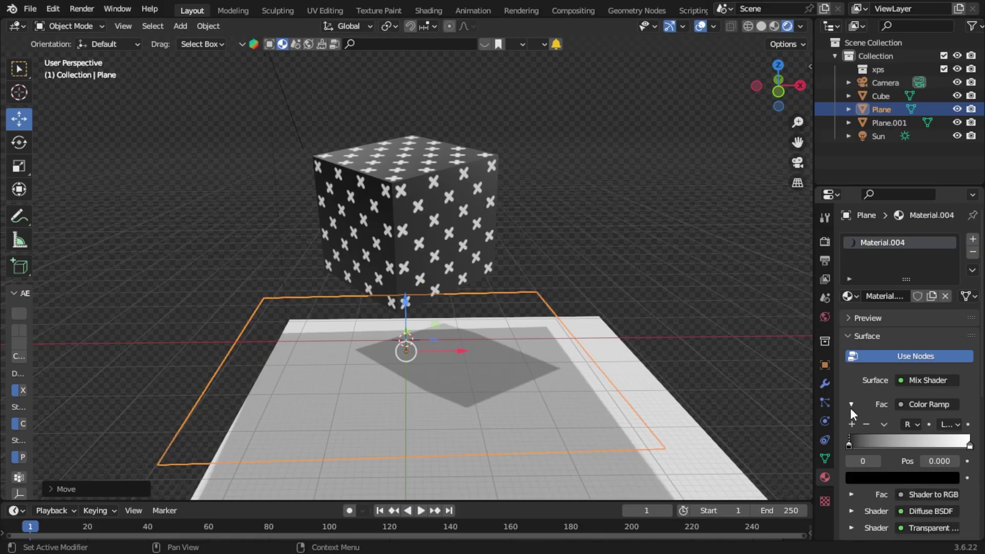
pyautogui.moveTo(849, 446); pyautogui.dragTo(887, 441)
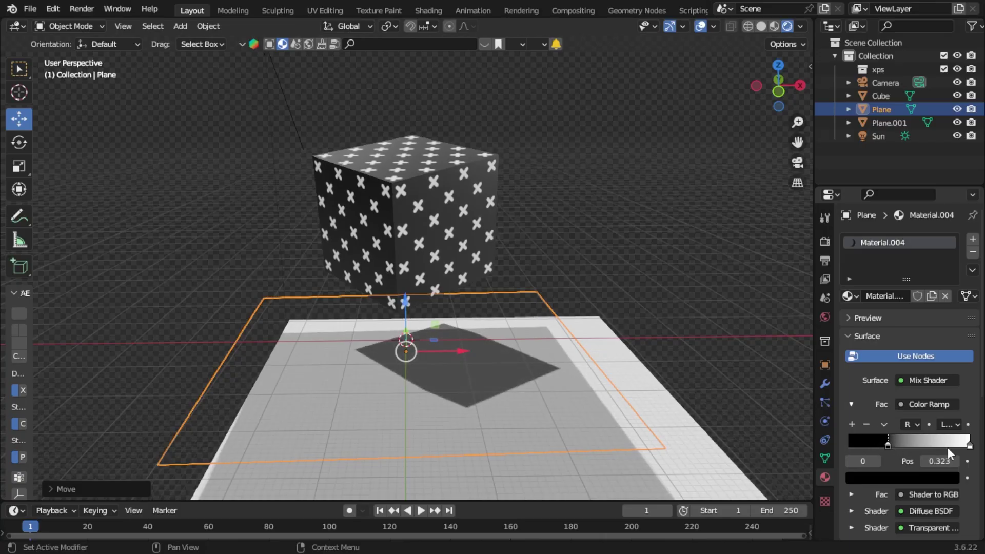
pyautogui.moveTo(970, 448); pyautogui.dragTo(939, 451)
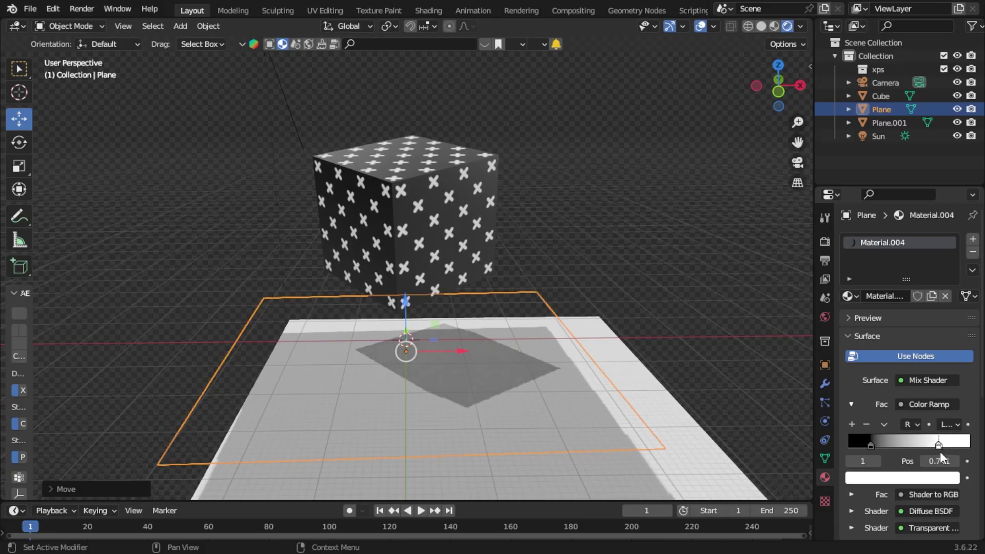
# Scale up the shadow-catcher plane so that it extends well beyond the white plane on all sides.
pyautogui.click(414, 254)
pyautogui.scroll(-3, 429, 345)
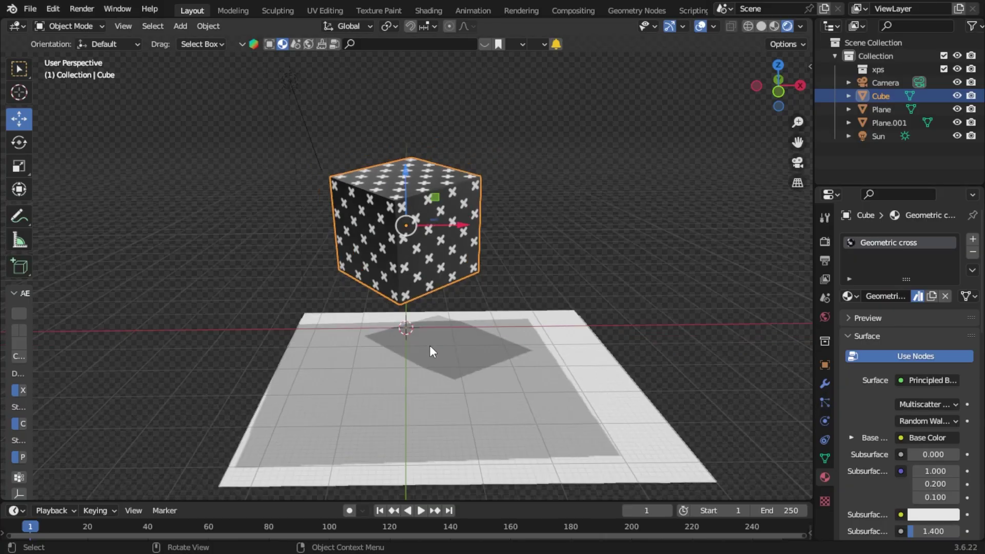
pyautogui.click(435, 364)
pyautogui.press('s')
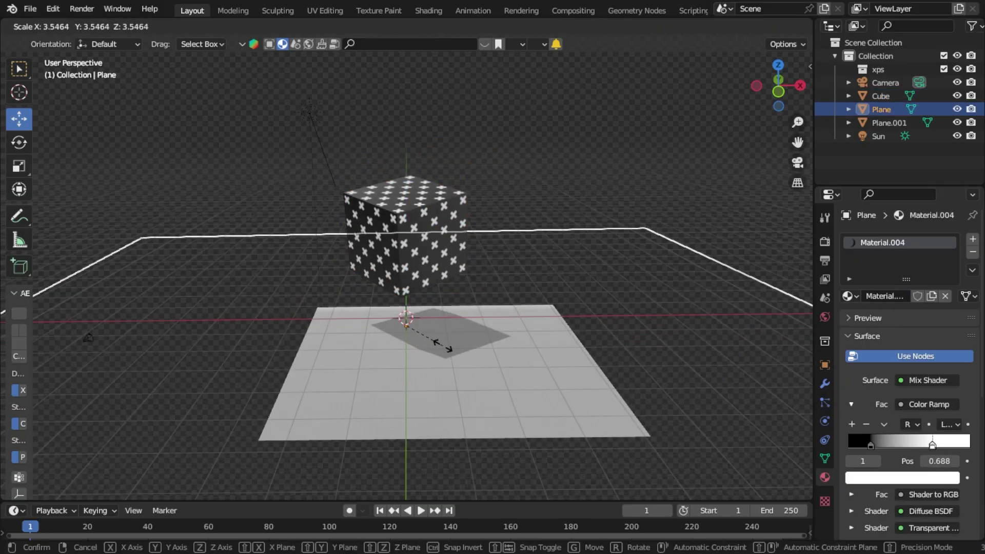
pyautogui.click(438, 334)
pyautogui.press('s')
pyautogui.click(428, 253)
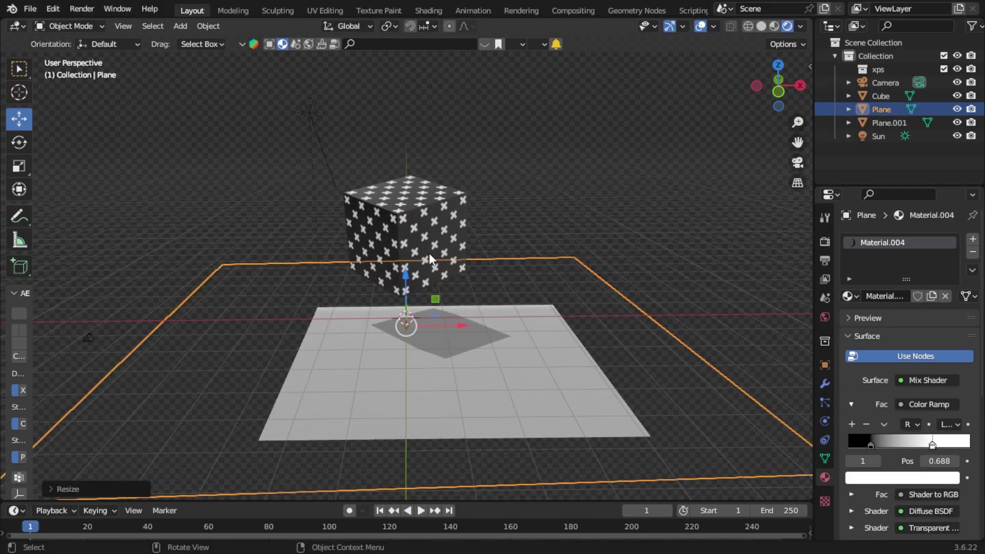
# Duplicate the cube and place the copy to the right of the original, slightly higher.
pyautogui.click(429, 254)
pyautogui.hotkey('ctrl', 'c')
pyautogui.hotkey('ctrl', 'v')
pyautogui.moveTo(429, 253); pyautogui.dragTo(599, 223)
# Paste another copy of the cube and place it just above the original cube.
pyautogui.hotkey('ctrl', 'c')
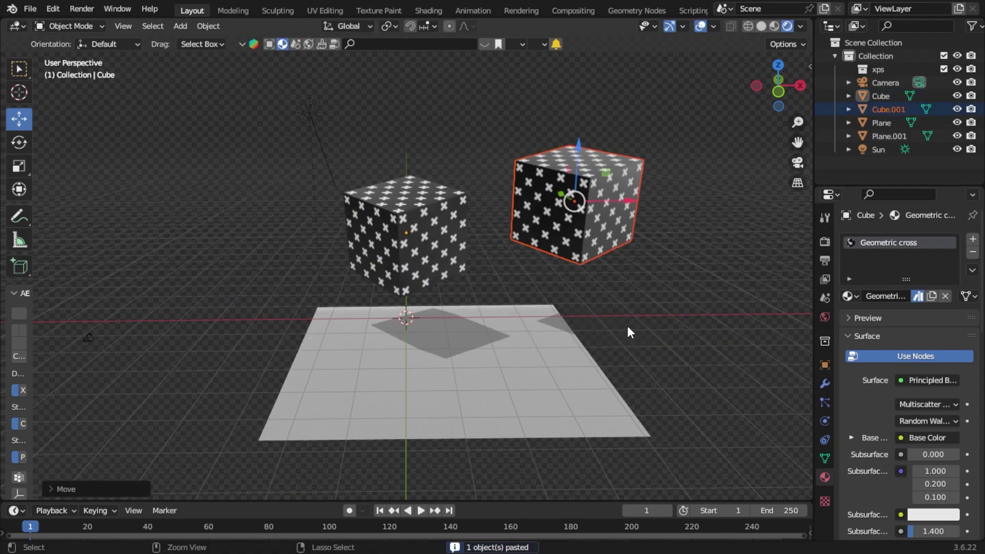
pyautogui.hotkey('ctrl', 'v')
pyautogui.press('g')
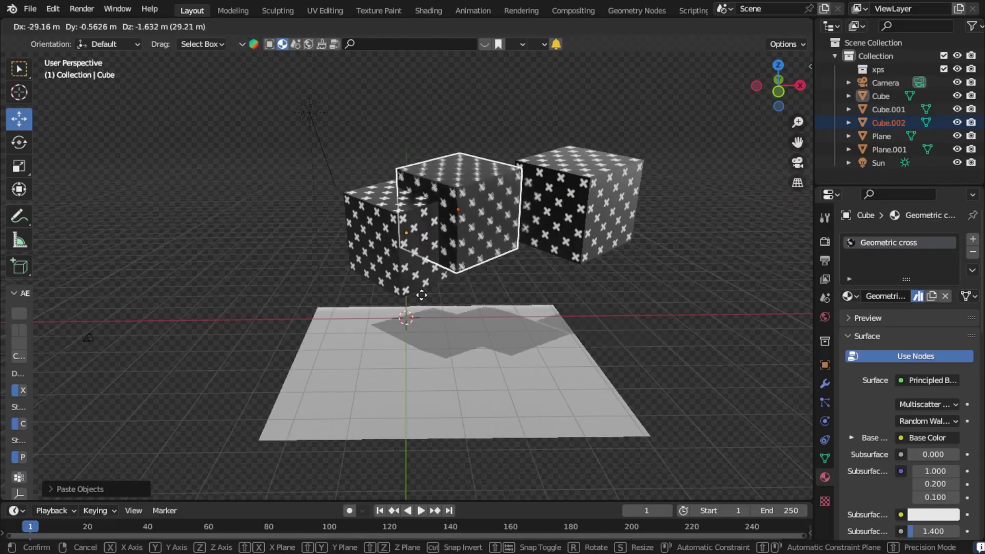
pyautogui.click(394, 221)
# Examine the combined shadow on the plane and select the cube copy above the original.
pyautogui.click(575, 392)
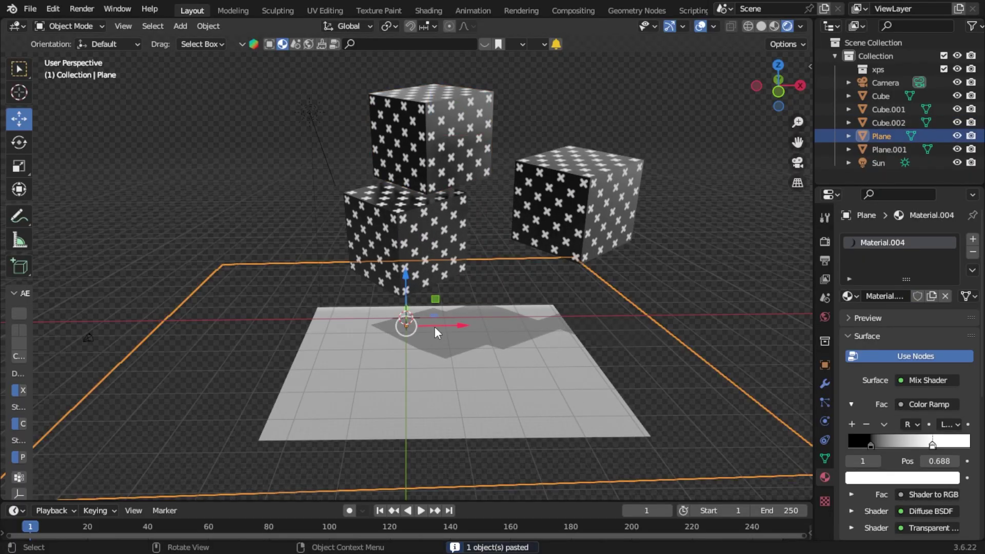
pyautogui.scroll(3, 435, 326)
pyautogui.click(456, 144)
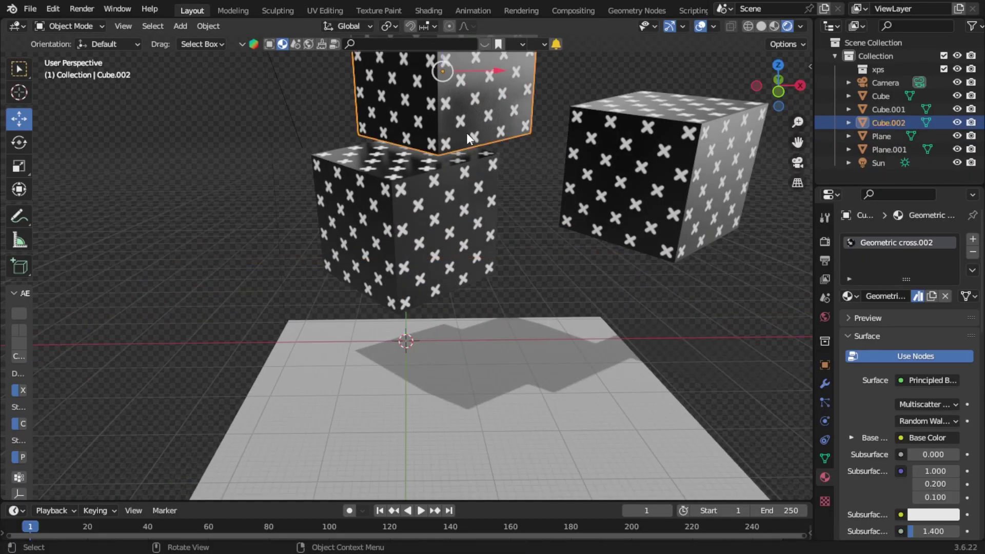